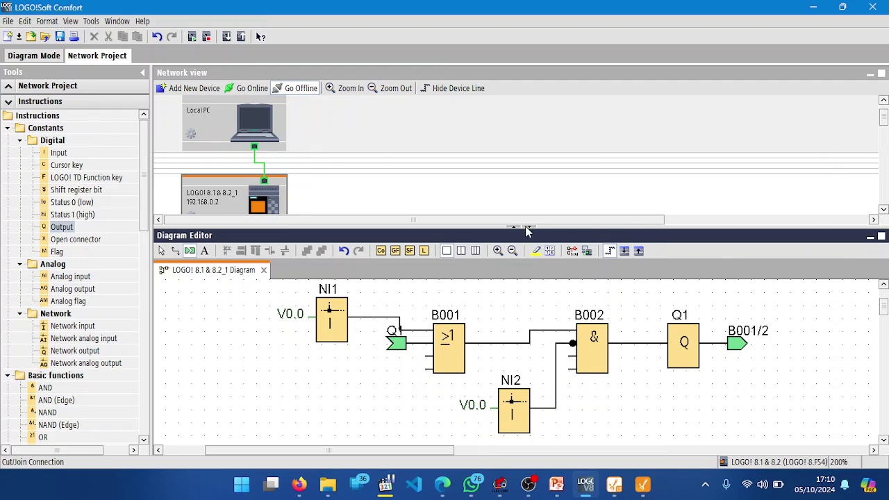
- Enlarge the network view and examine the Modbus address space in the LOGO! 8.1 & 8.2_1 device's offline settings
{"action": "left_click_drag", "start_coordinate": [474, 228], "coordinate": [475, 268]}
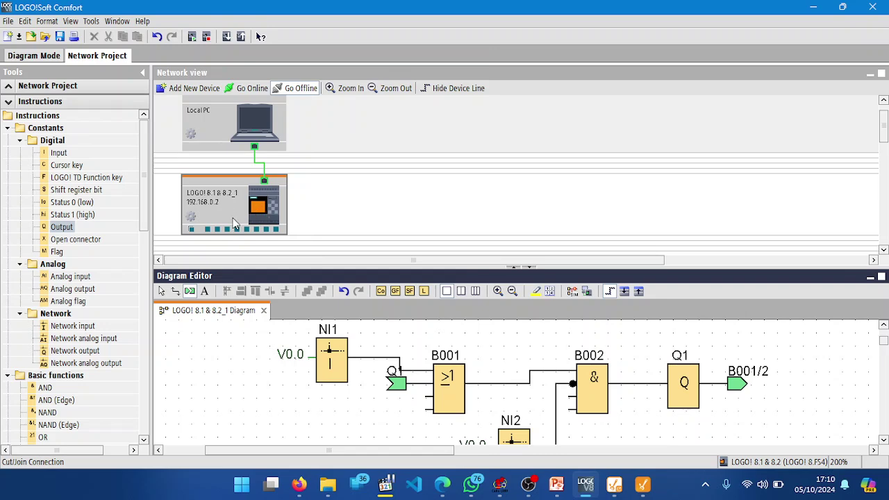
{"action": "left_click", "coordinate": [330, 212]}
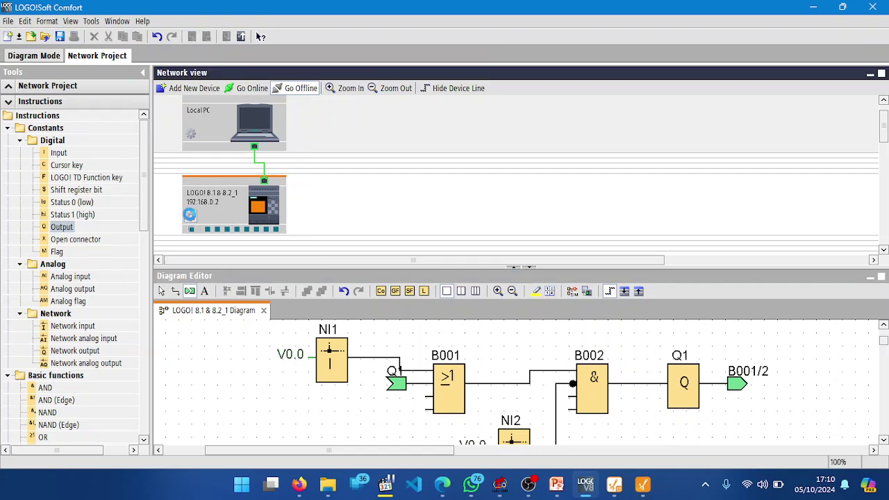
{"action": "double_click", "coordinate": [200, 220]}
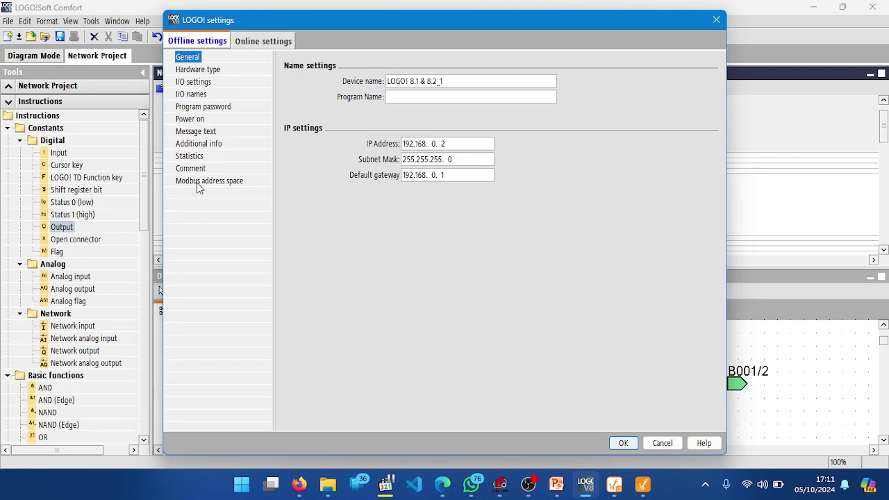
{"action": "left_click", "coordinate": [204, 182]}
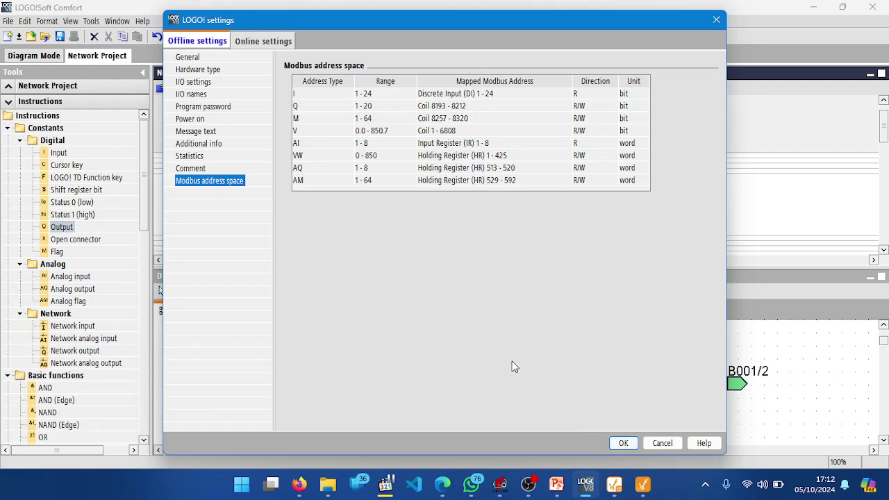
{"action": "left_click", "coordinate": [623, 444]}
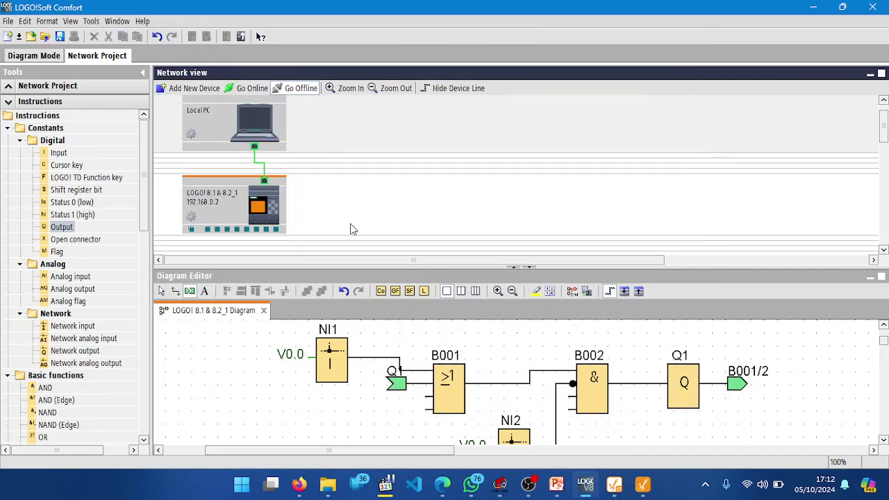
- Add a Modbus server connection to the LOGO! 8.1 & 8.2_1 device and enable data transfer information for it
{"action": "left_click", "coordinate": [236, 217]}
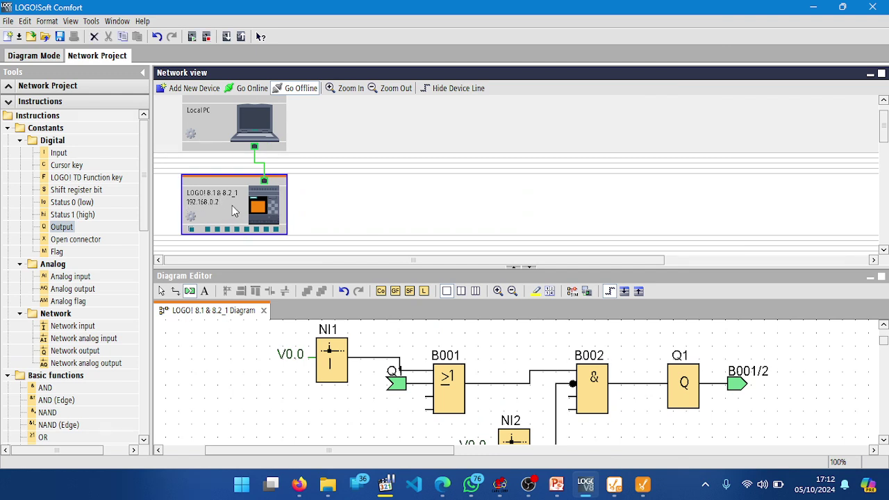
{"action": "right_click", "coordinate": [230, 199]}
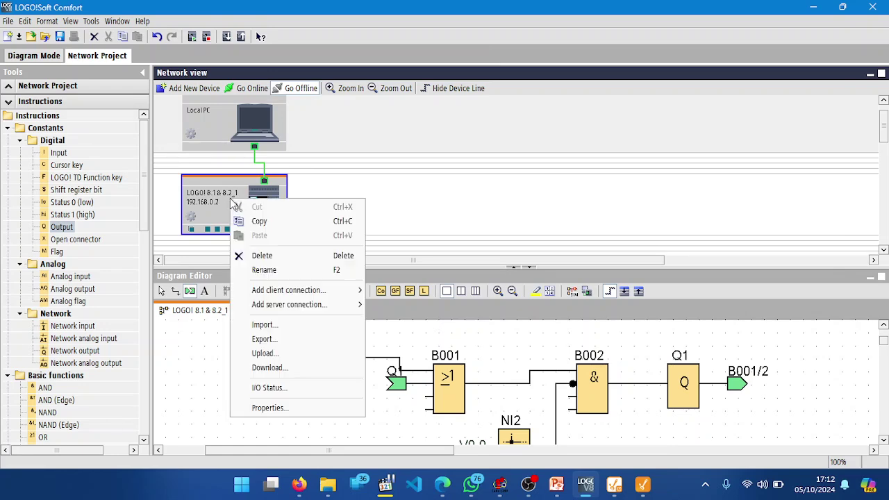
{"action": "mouse_move", "coordinate": [275, 310]}
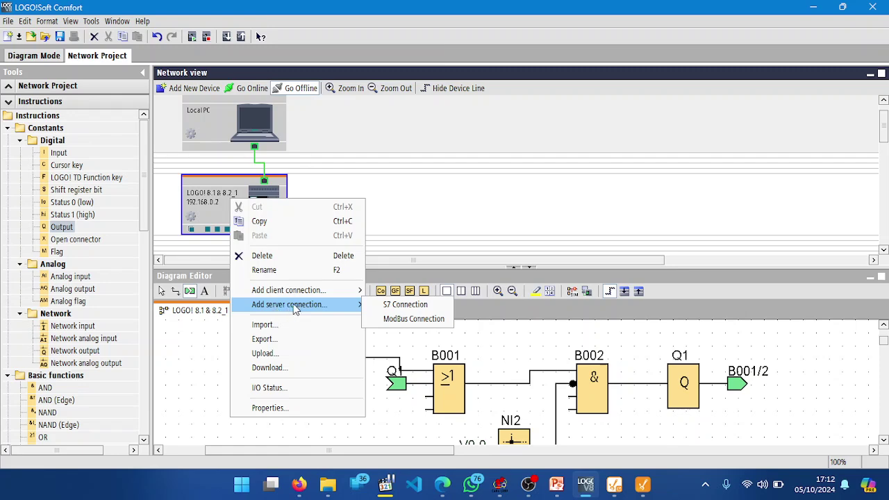
{"action": "left_click", "coordinate": [409, 323]}
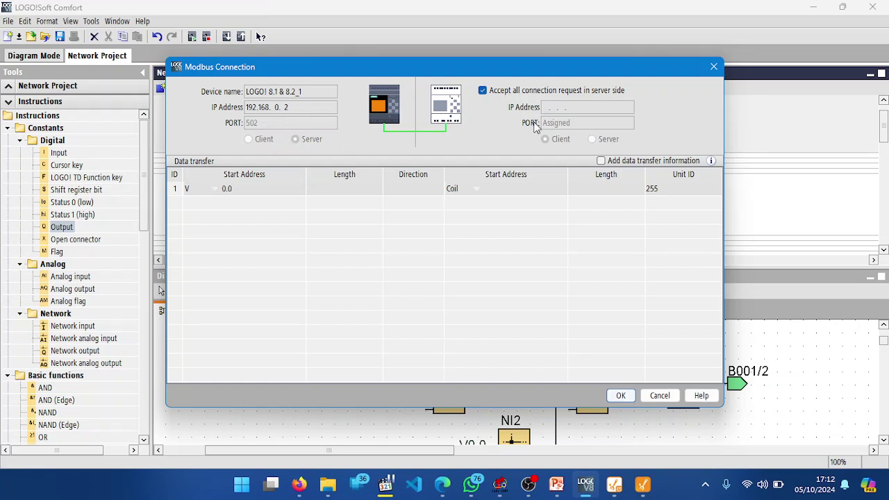
{"action": "left_click", "coordinate": [601, 161]}
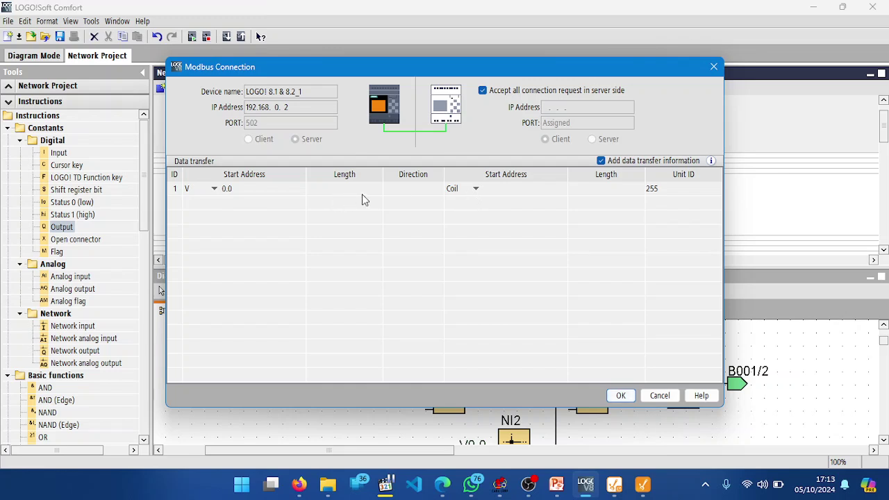
- Map V 0.0 to coil 1 in the first data transfer row and V 0.0 to coil 2 in an inserted second row
{"action": "left_click", "coordinate": [497, 191]}
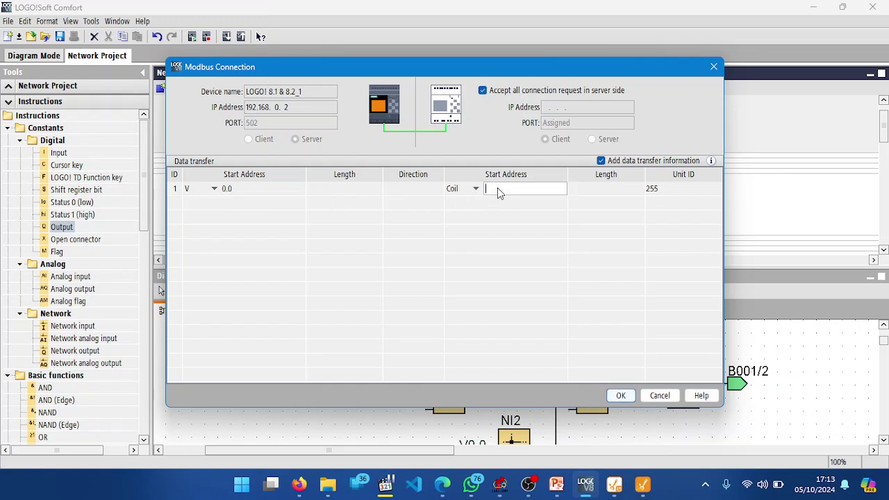
{"action": "type", "text": "1"}
{"action": "right_click", "coordinate": [188, 200]}
{"action": "left_click", "coordinate": [207, 207]}
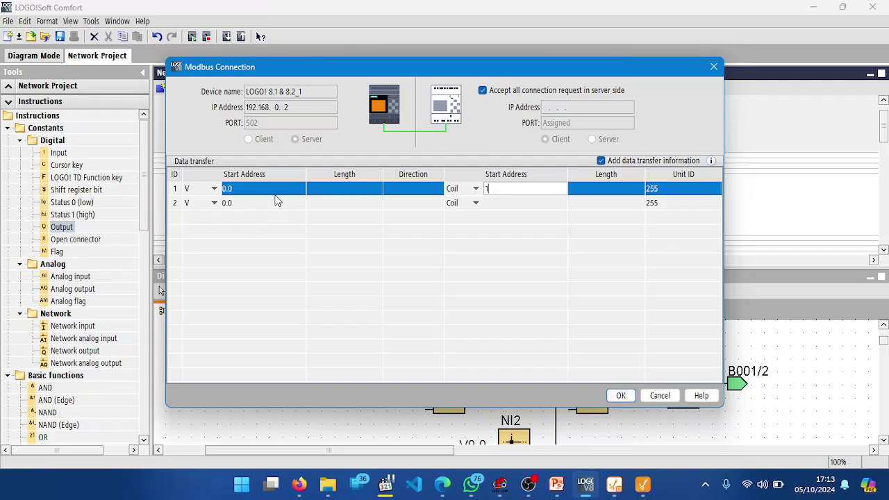
{"action": "left_click", "coordinate": [227, 208]}
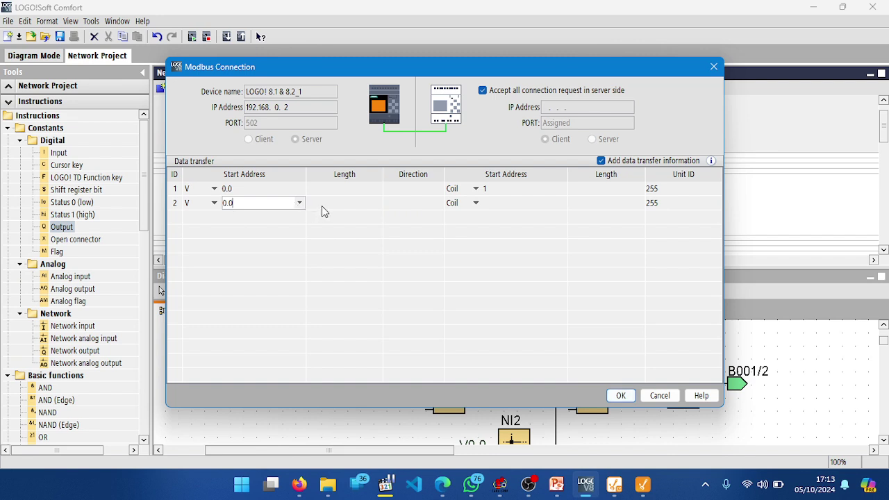
{"action": "left_click", "coordinate": [489, 208]}
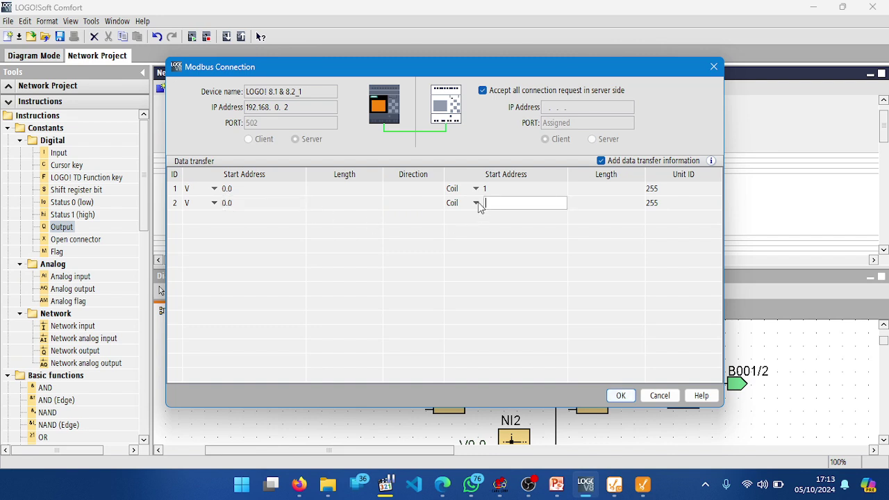
{"action": "type", "text": "2"}
- Insert a third data transfer row that maps output Q 1 to coil 8193
{"action": "right_click", "coordinate": [186, 224]}
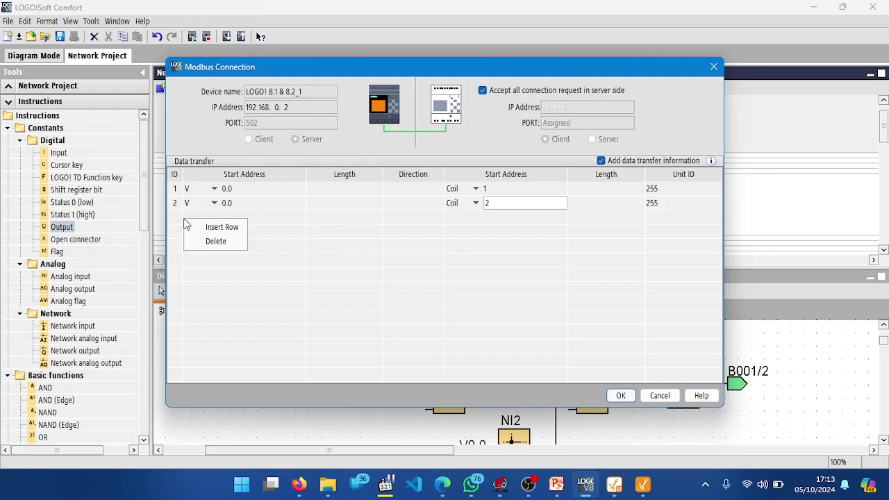
{"action": "left_click", "coordinate": [214, 227]}
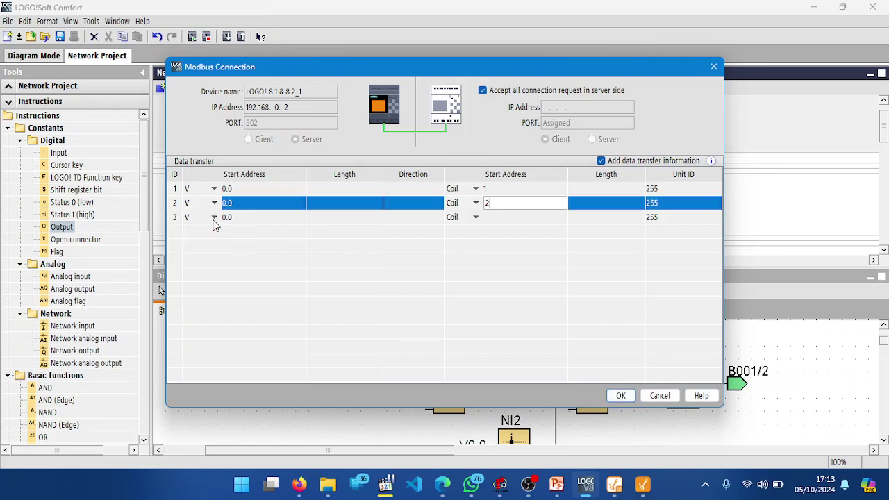
{"action": "left_click", "coordinate": [214, 217]}
{"action": "left_click", "coordinate": [196, 267]}
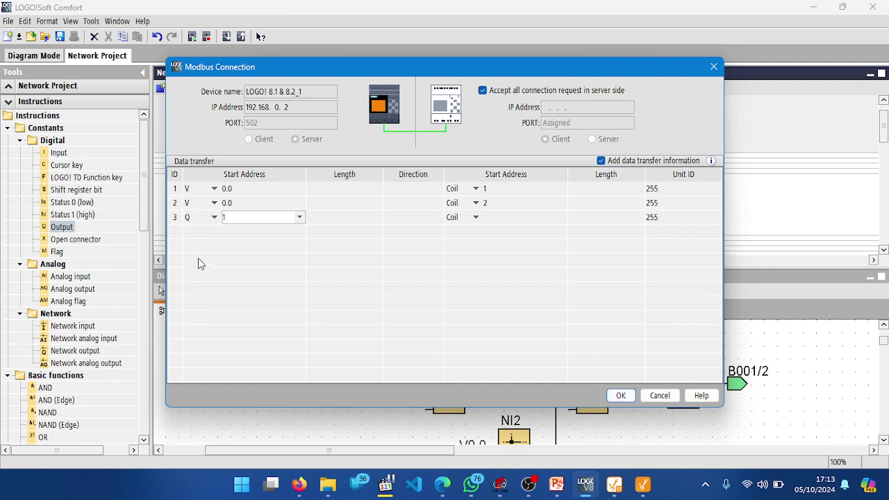
{"action": "left_click", "coordinate": [373, 221]}
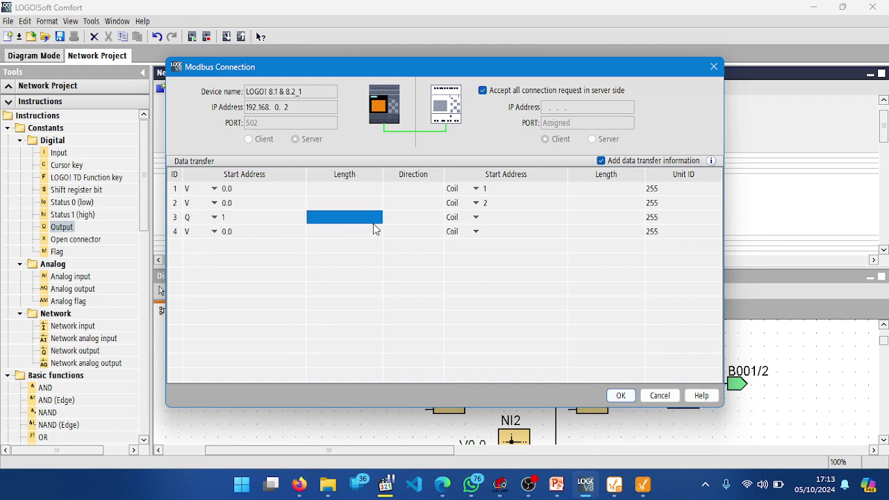
{"action": "left_click", "coordinate": [493, 220]}
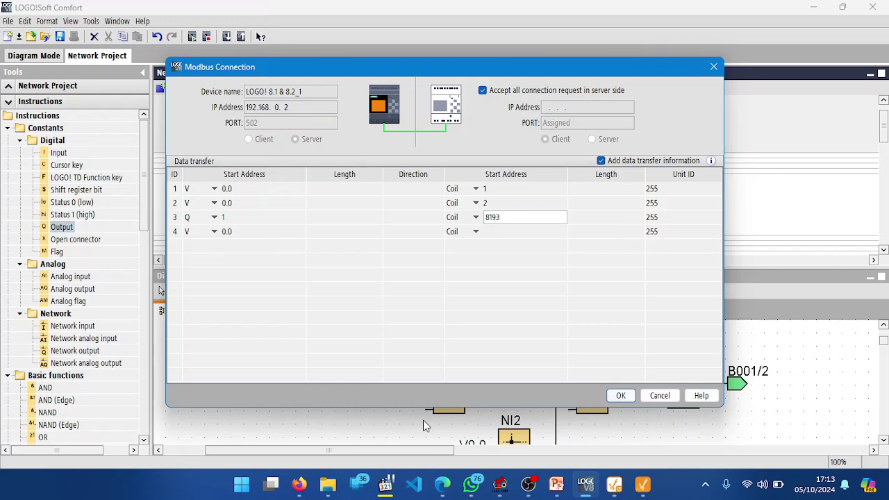
- Delete the surplus fourth row, set the Q row's start address to 1, and accept the Modbus connection
{"action": "left_click", "coordinate": [198, 233]}
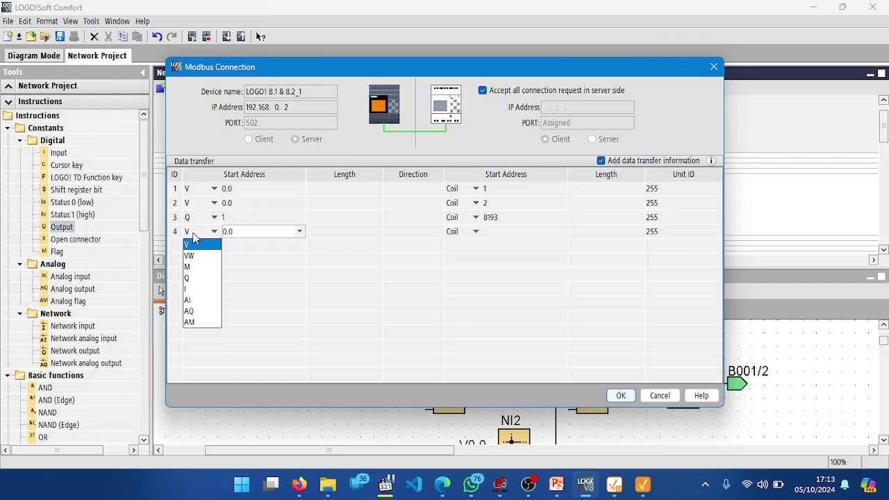
{"action": "left_click", "coordinate": [177, 238]}
{"action": "right_click", "coordinate": [176, 234]}
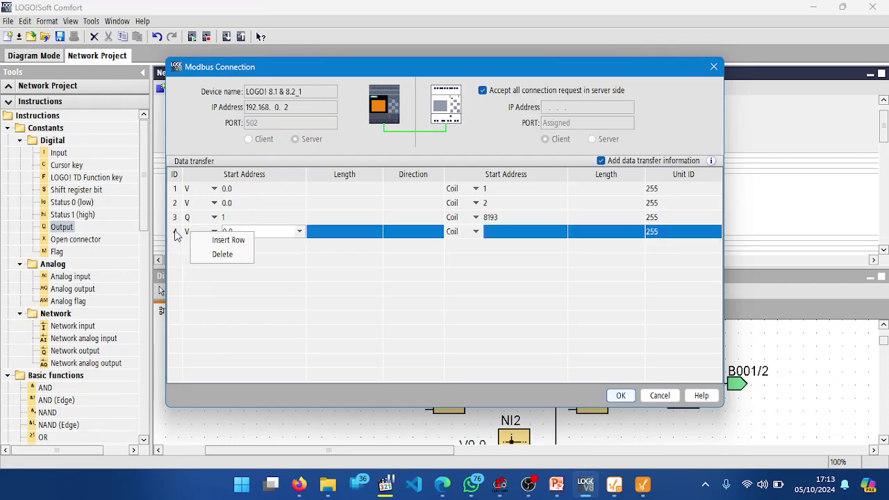
{"action": "left_click", "coordinate": [222, 254]}
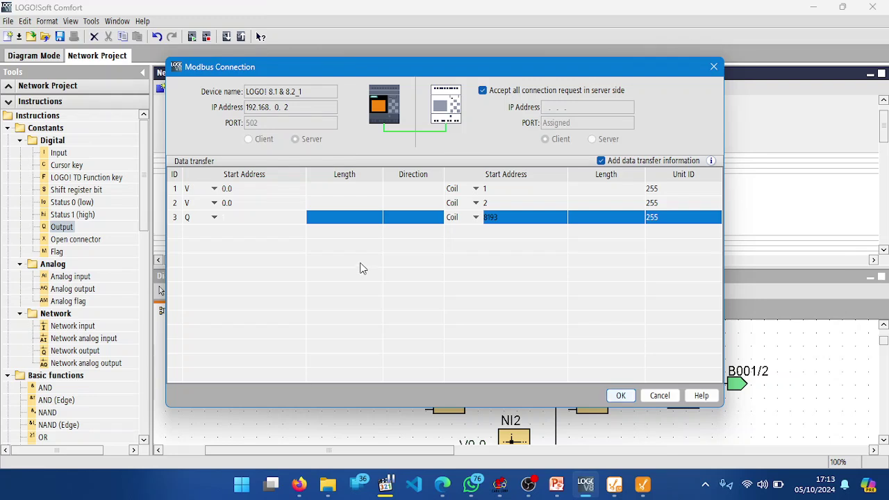
{"action": "left_click", "coordinate": [235, 221]}
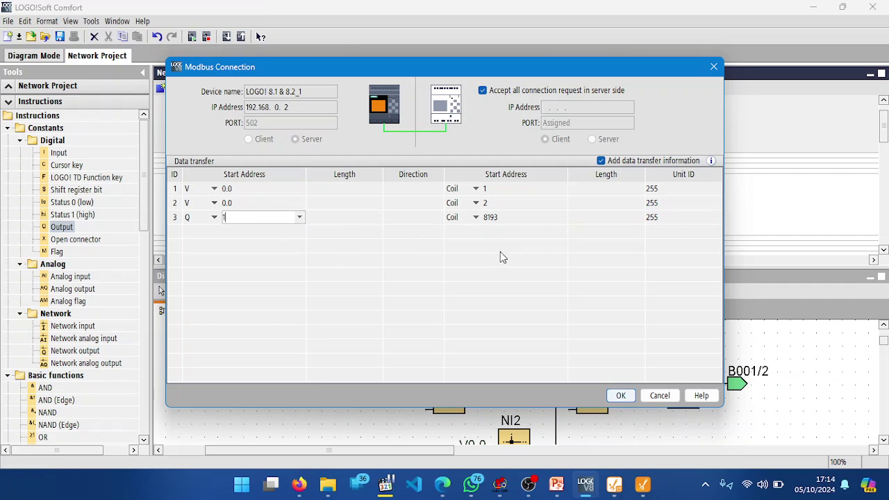
{"action": "left_click", "coordinate": [620, 396]}
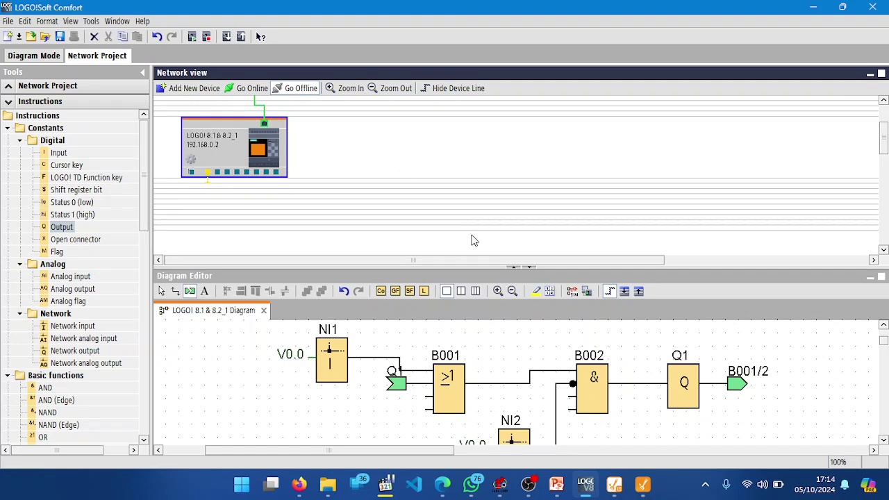
- Switch to the Ignition Gateway page in the Edge browser and minimize the LOGO!Soft Comfort window
{"action": "mouse_move", "coordinate": [622, 493]}
{"action": "mouse_move", "coordinate": [453, 491]}
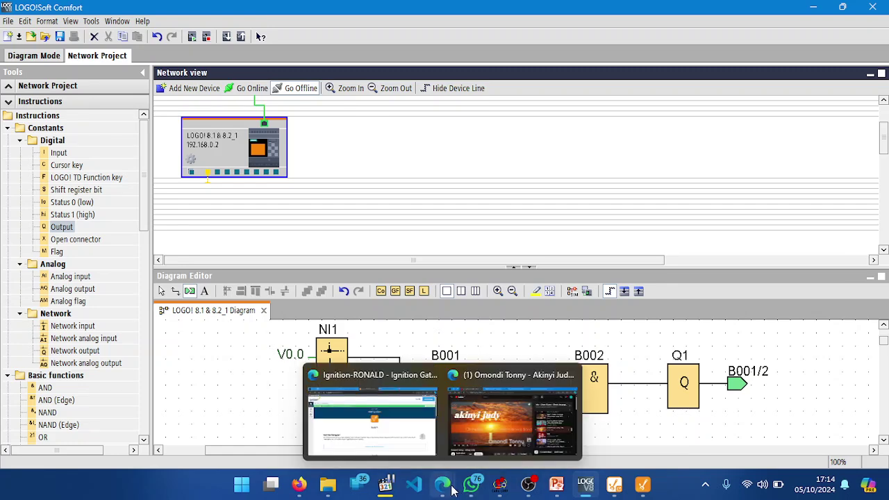
{"action": "left_click", "coordinate": [406, 416]}
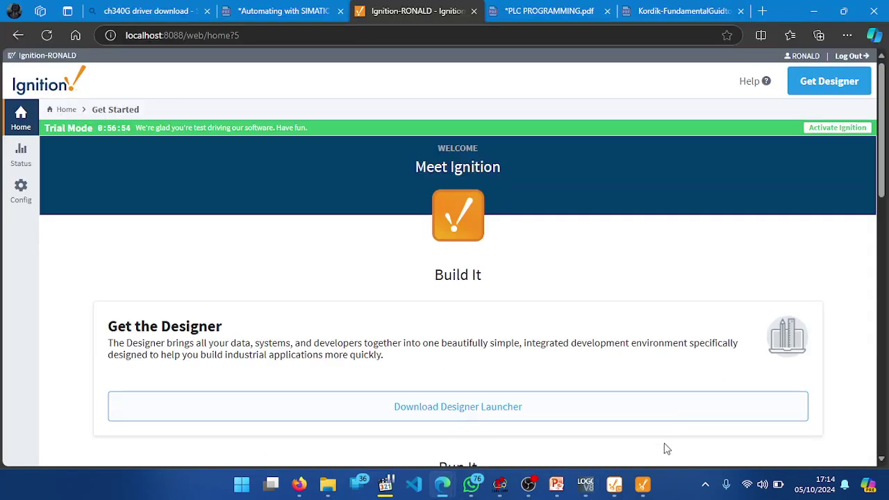
{"action": "left_click", "coordinate": [586, 484]}
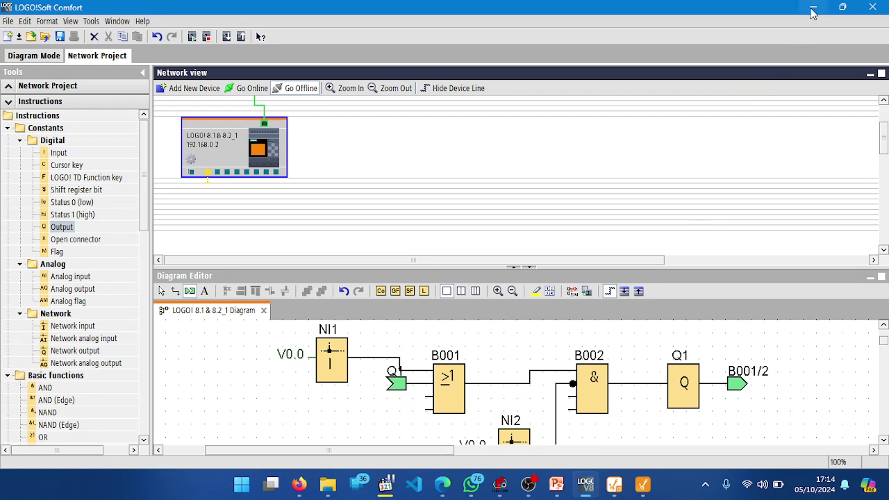
{"action": "left_click", "coordinate": [812, 9]}
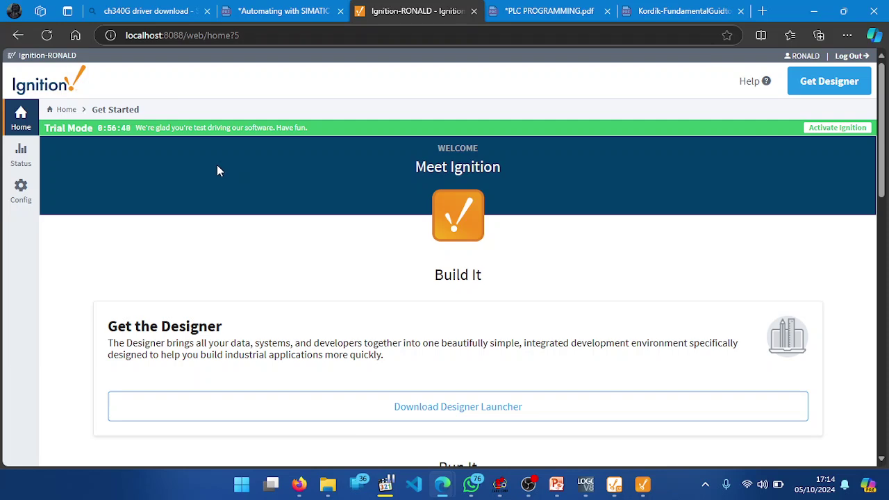
- Open the gateway's configuration section and log in with the prefilled account username and password
{"action": "left_click", "coordinate": [21, 193]}
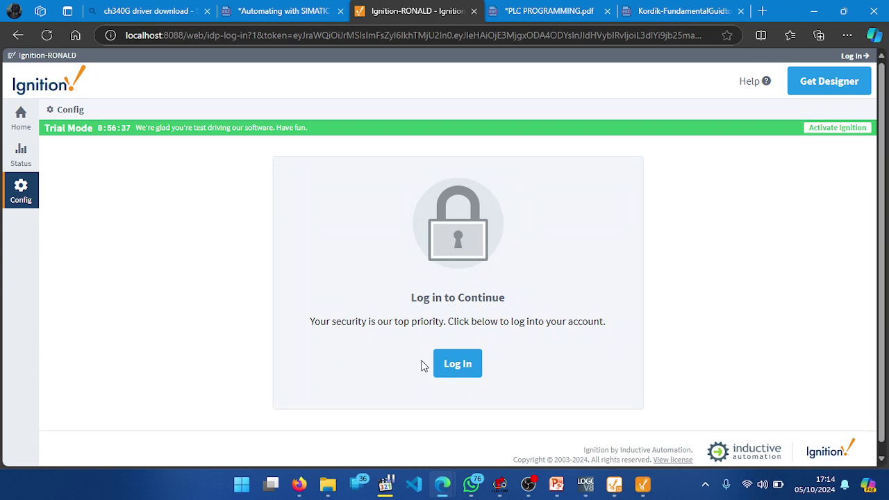
{"action": "left_click", "coordinate": [451, 368]}
{"action": "left_click", "coordinate": [548, 319]}
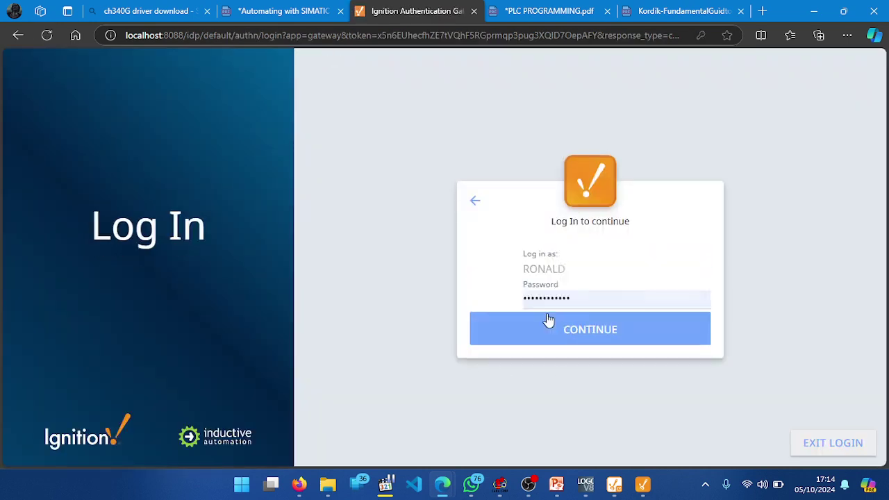
{"action": "left_click", "coordinate": [542, 330]}
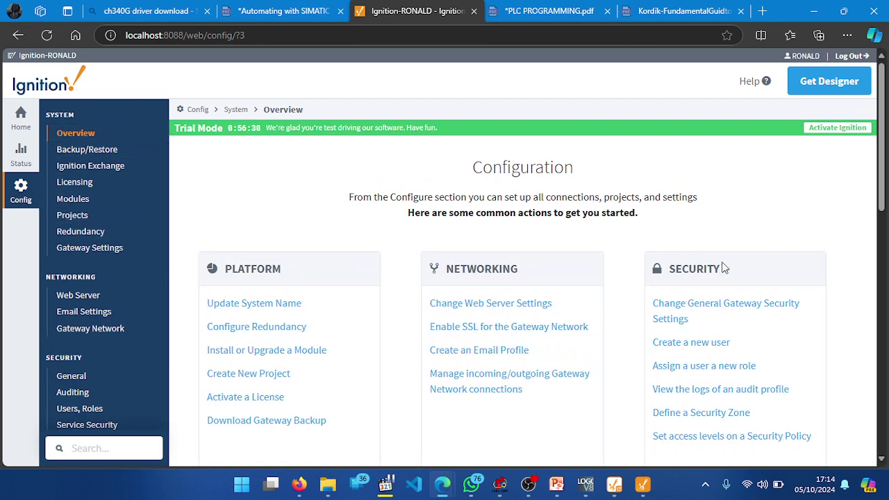
- Start a new OPC UA device connection and select Modbus TCP as its driver
{"action": "left_click_drag", "start_coordinate": [882, 201], "coordinate": [876, 403]}
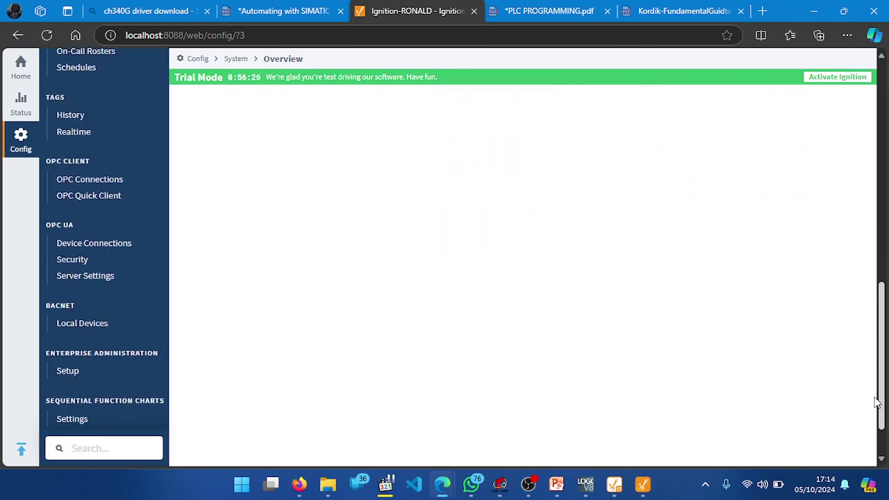
{"action": "left_click", "coordinate": [75, 243]}
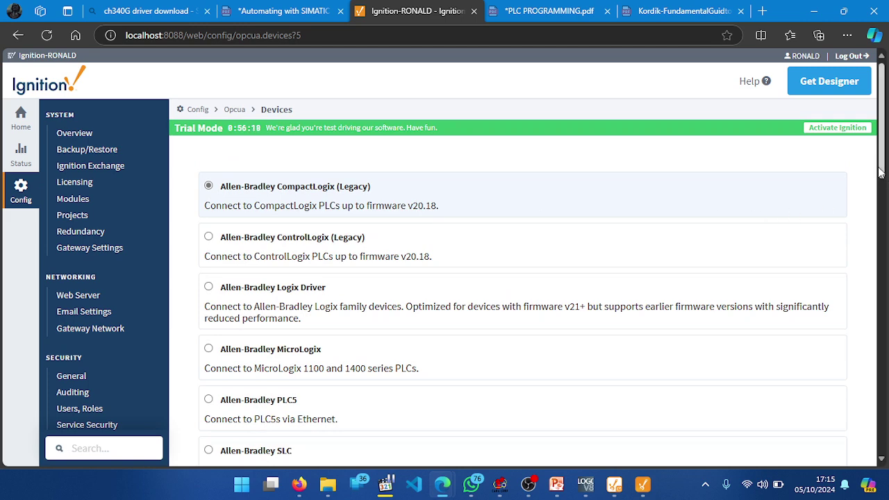
{"action": "left_click_drag", "start_coordinate": [881, 172], "coordinate": [883, 357]}
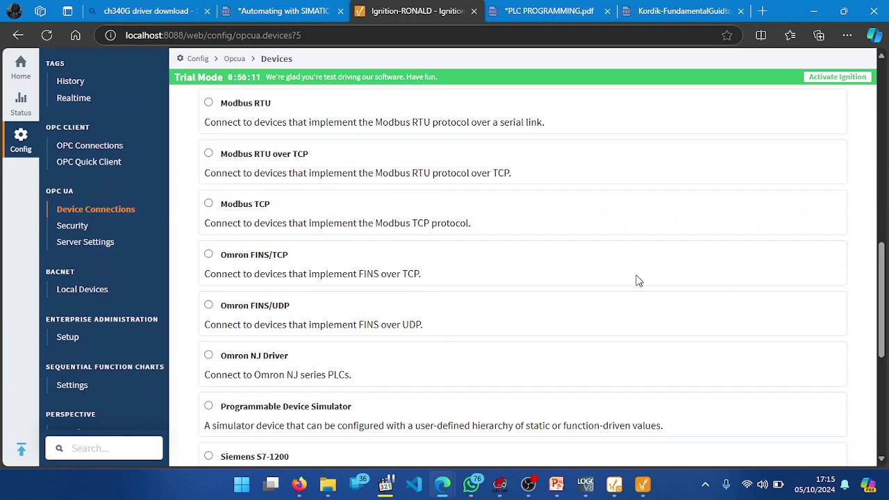
{"action": "left_click", "coordinate": [208, 204]}
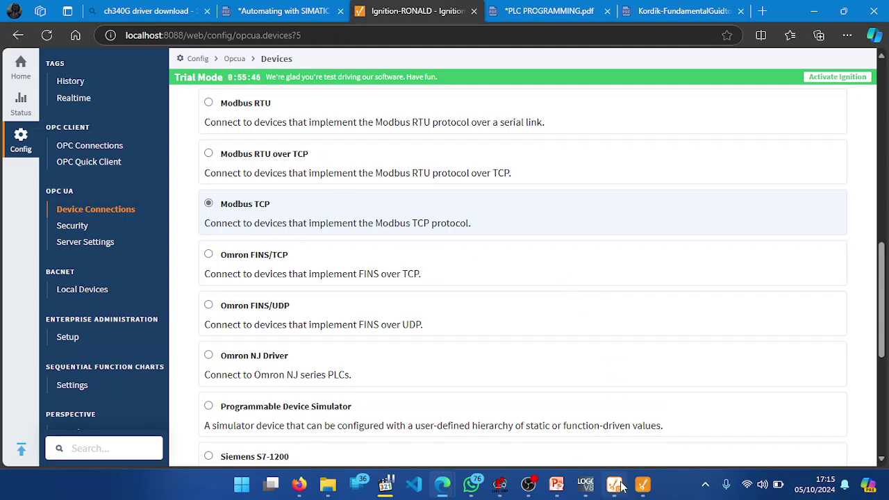
- Switch to PowerPoint to view the Ethernet model slide
{"action": "left_click", "coordinate": [564, 490]}
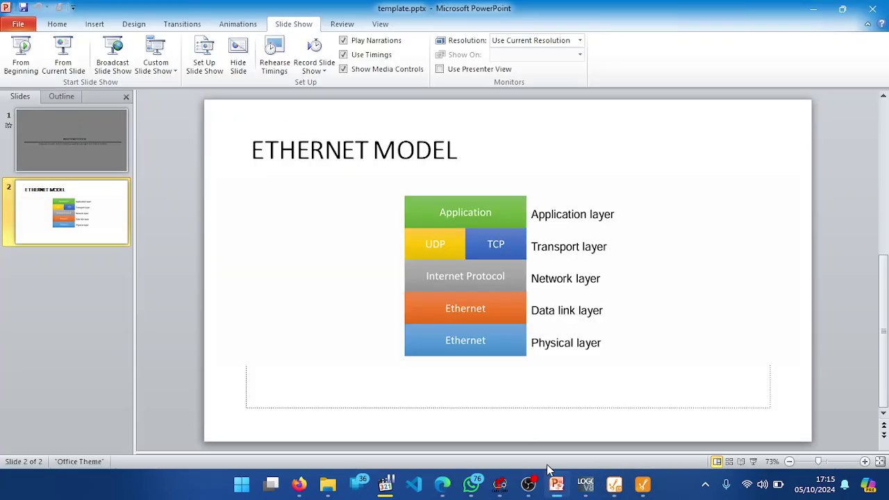
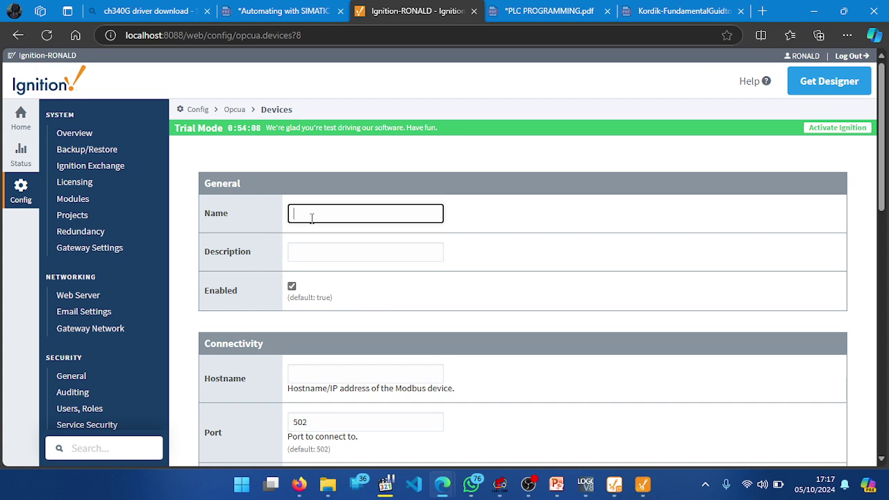
- Name the new Modbus TCP device LOGOHMI, set its hostname to 192.168.0.2, and create it
{"action": "type", "text": "LOGOH"}
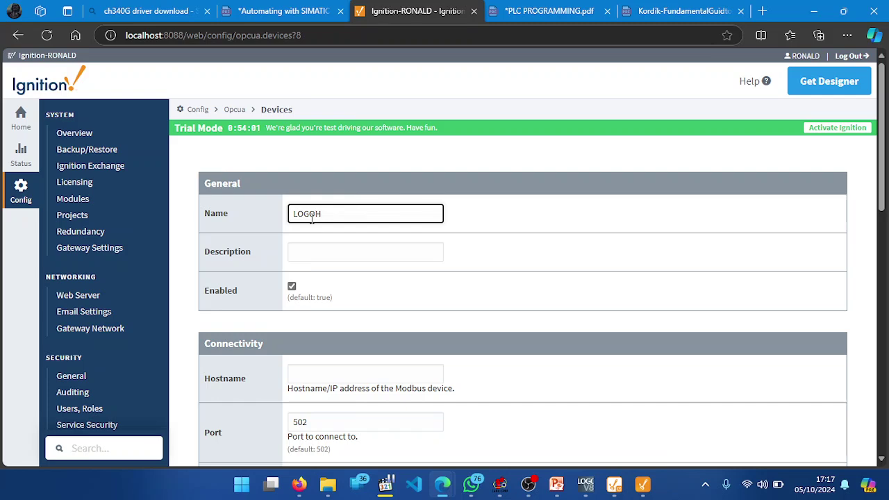
{"action": "type", "text": "MI"}
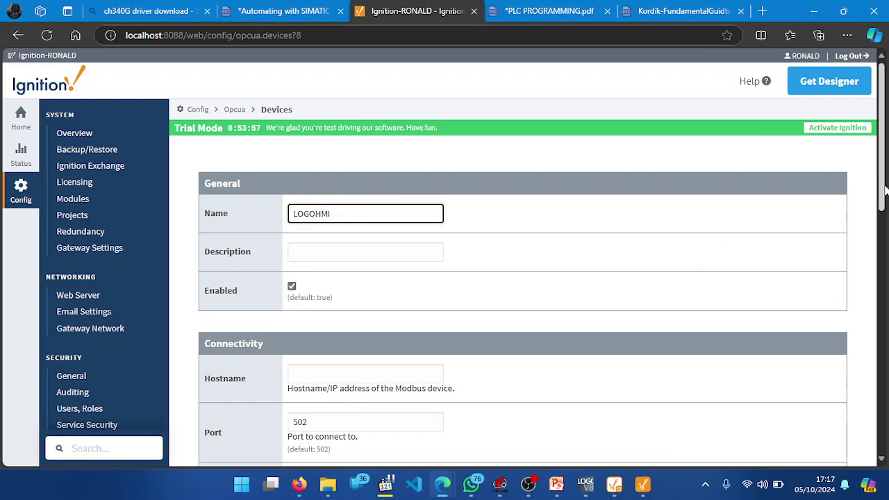
{"action": "scroll", "coordinate": [796, 246], "scroll_direction": "down", "scroll_amount": 2}
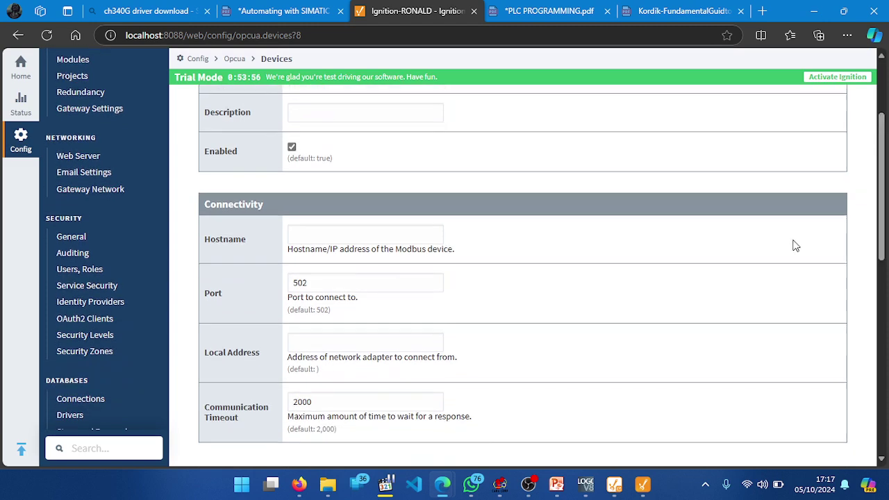
{"action": "left_click", "coordinate": [300, 232]}
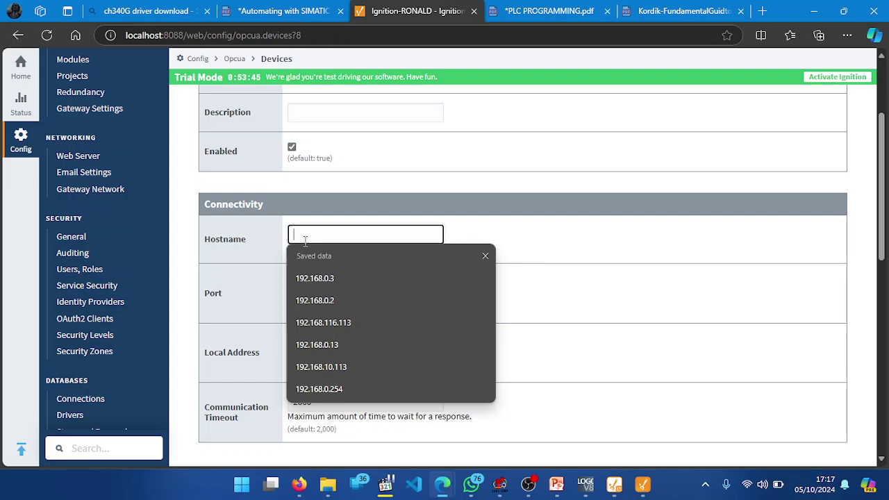
{"action": "type", "text": "192.168.0.2"}
{"action": "left_click", "coordinate": [533, 244]}
{"action": "left_click_drag", "start_coordinate": [880, 246], "coordinate": [861, 349]}
{"action": "left_click", "coordinate": [523, 207]}
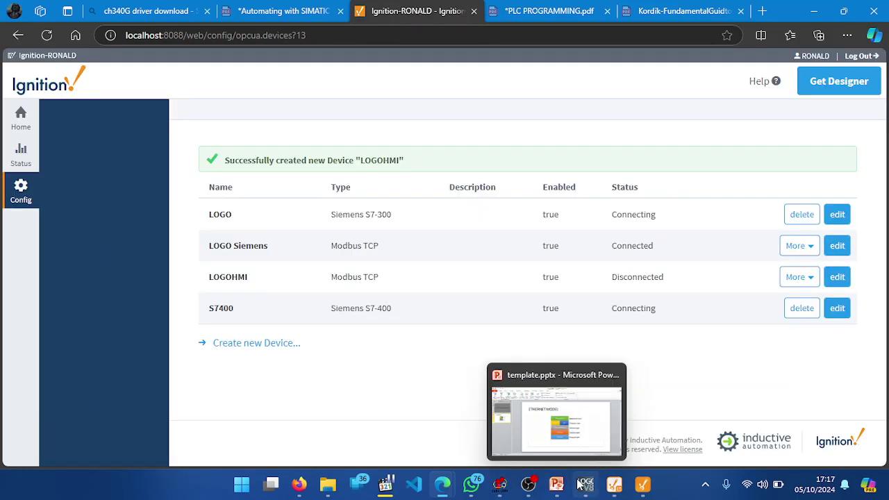
{"action": "mouse_move", "coordinate": [585, 484]}
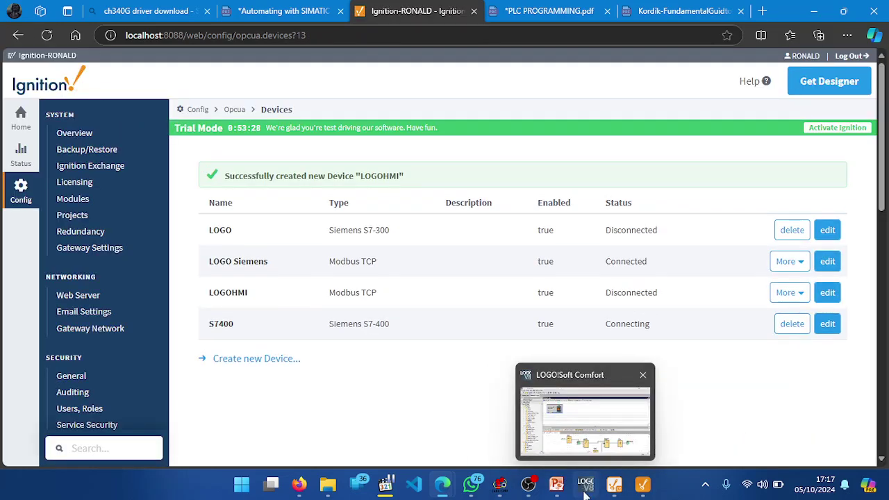
{"action": "left_click", "coordinate": [500, 484]}
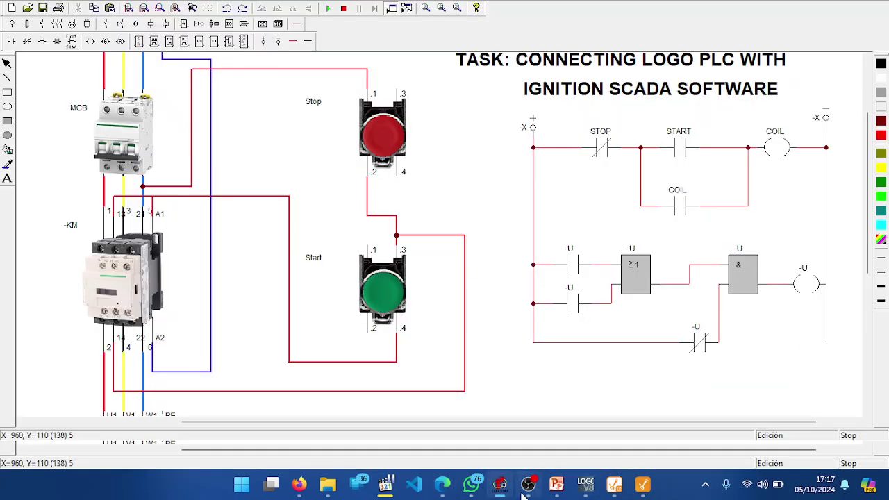
{"action": "left_click", "coordinate": [530, 492]}
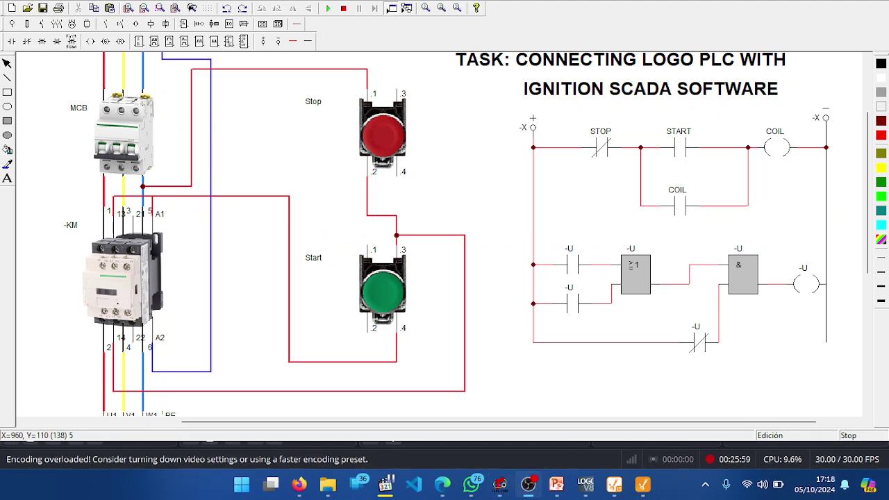
{"action": "left_click", "coordinate": [527, 487]}
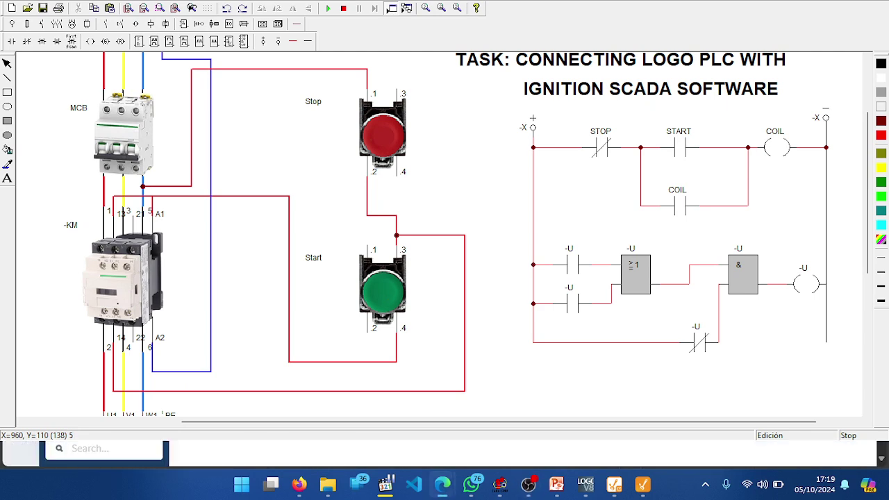
{"action": "left_click", "coordinate": [502, 486]}
{"action": "key", "text": "super+Down"}
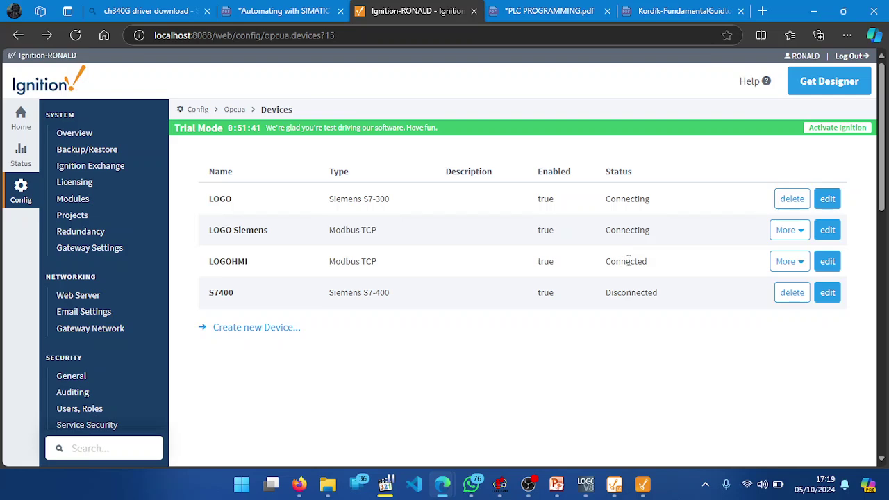
- Open the address configuration of the LOGOHMI device and add a mapping row
{"action": "left_click", "coordinate": [790, 269]}
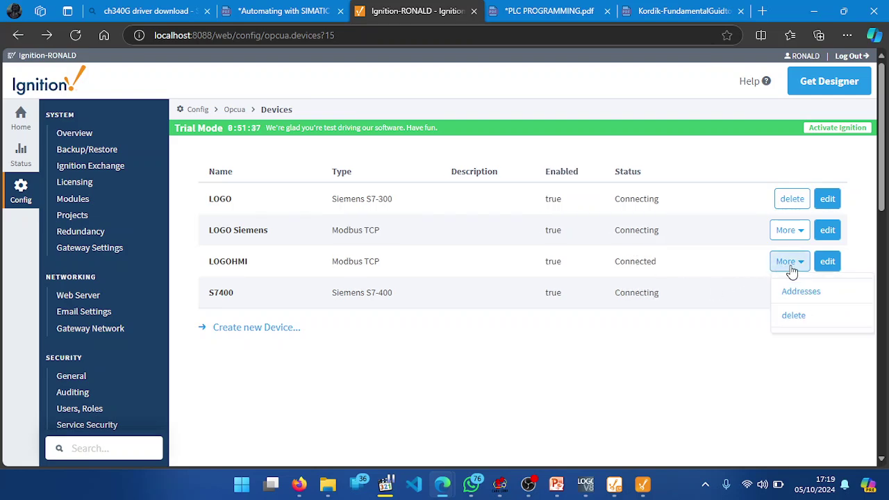
{"action": "left_click", "coordinate": [798, 293]}
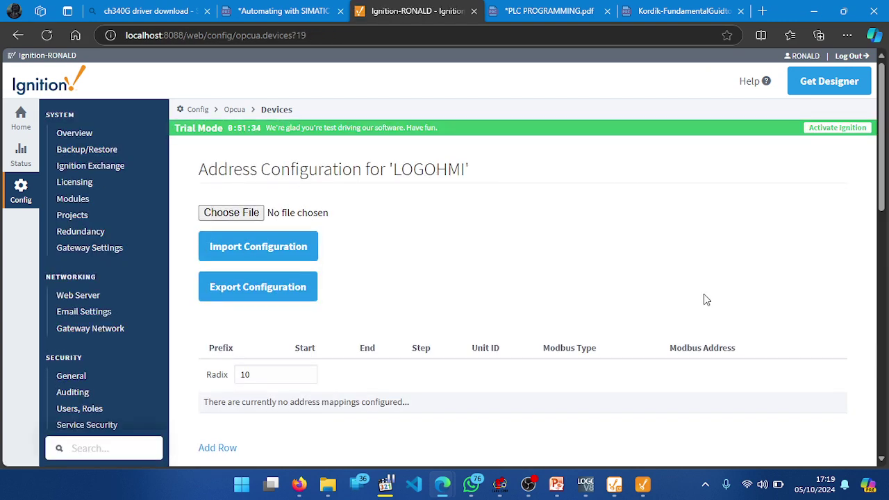
{"action": "left_click_drag", "start_coordinate": [882, 202], "coordinate": [883, 266]}
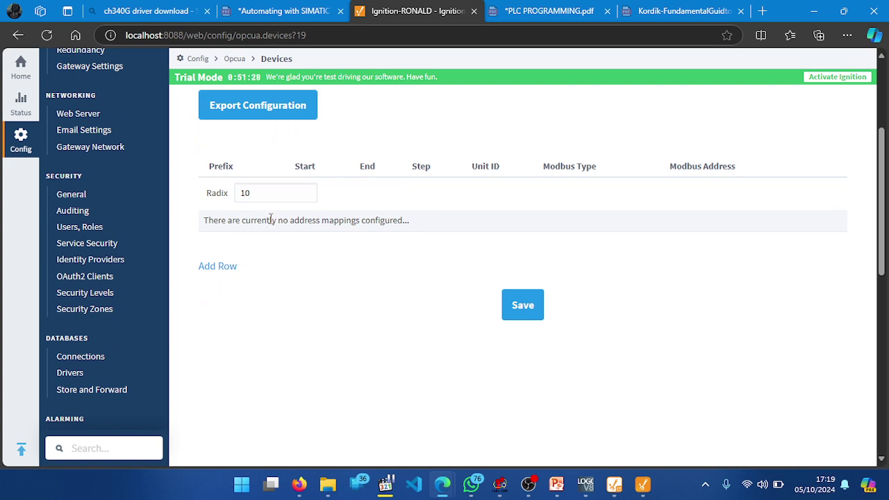
{"action": "left_click", "coordinate": [210, 269]}
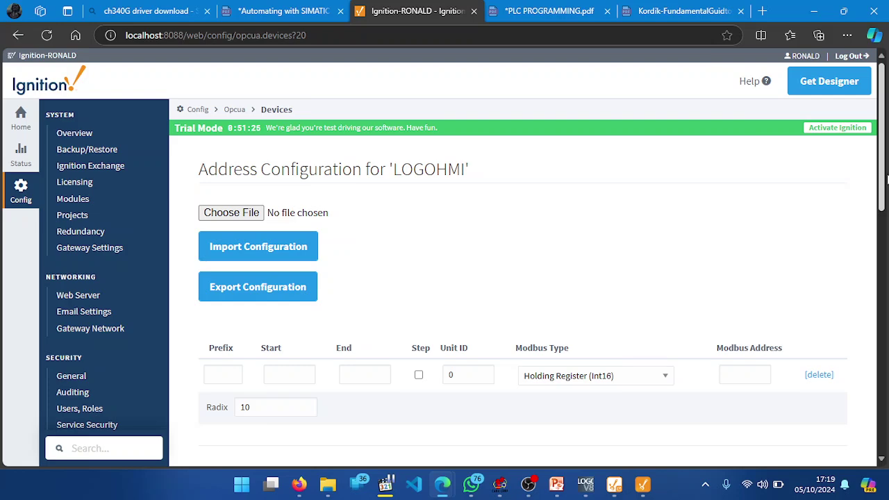
- Give the first address mapping row the prefix INPUT with start 1 and end 2
{"action": "scroll", "coordinate": [886, 179], "scroll_direction": "down", "scroll_amount": 3}
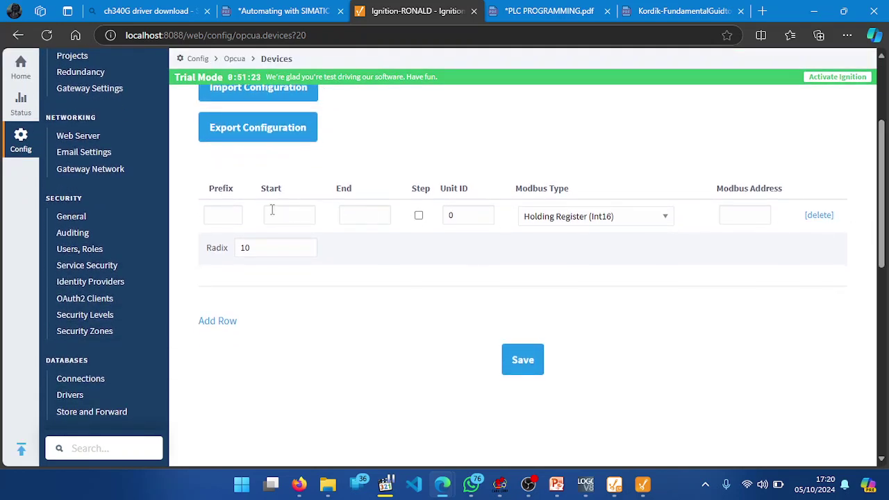
{"action": "left_click", "coordinate": [210, 212]}
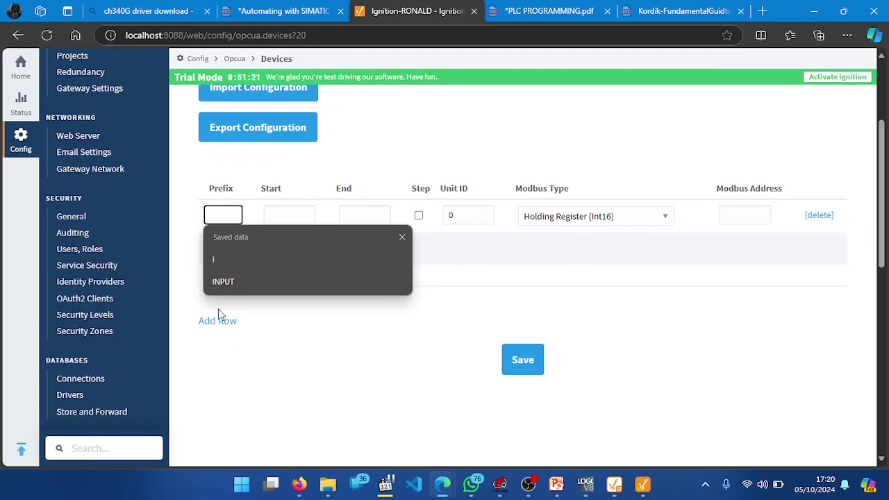
{"action": "left_click", "coordinate": [220, 282]}
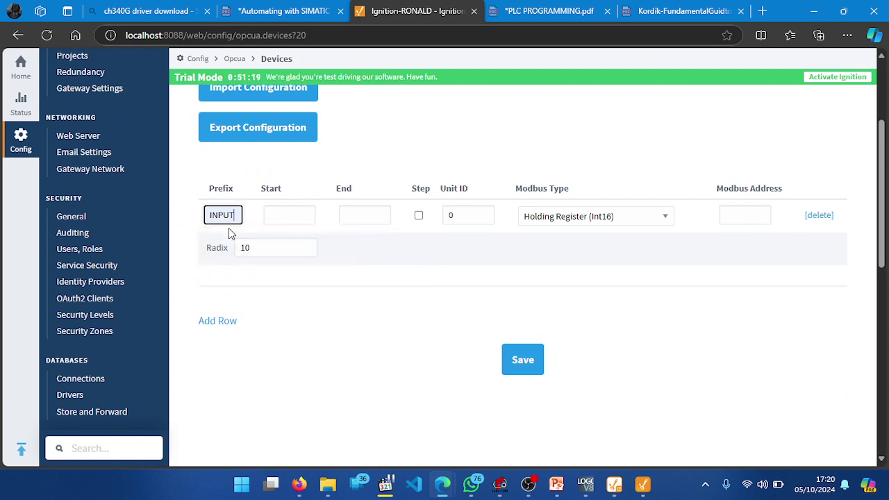
{"action": "left_click", "coordinate": [302, 217]}
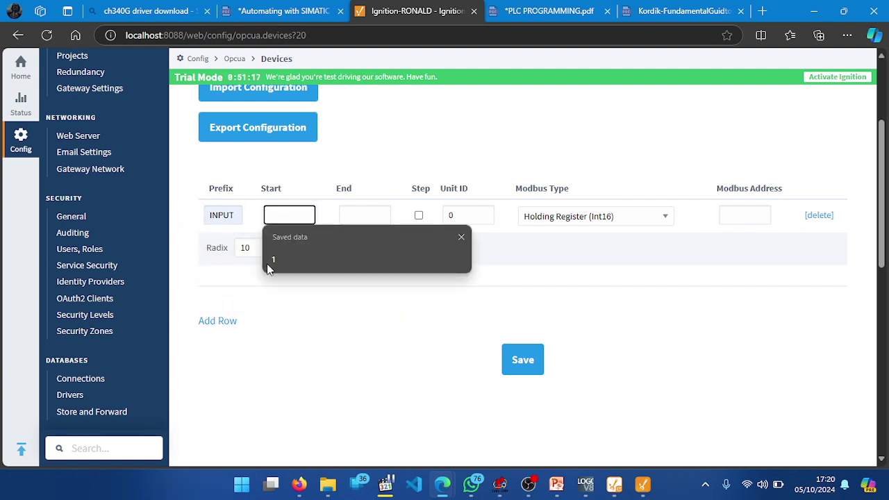
{"action": "left_click", "coordinate": [273, 260]}
{"action": "left_click", "coordinate": [347, 217]}
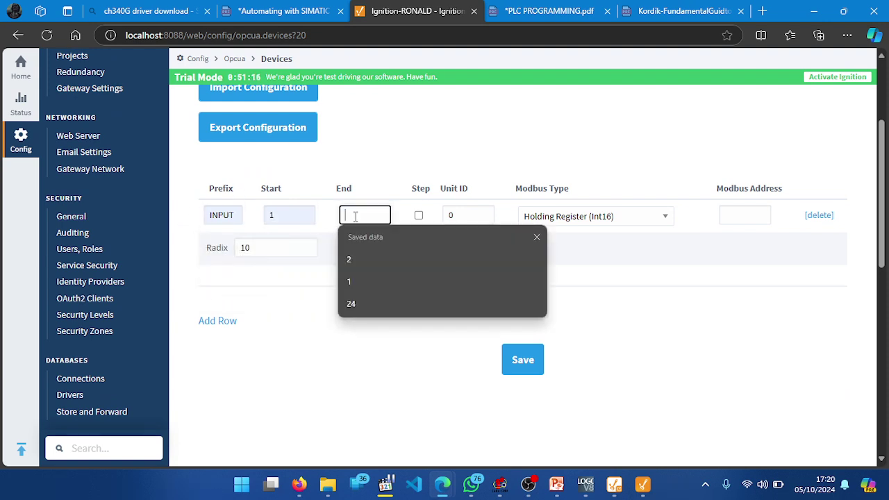
{"action": "left_click", "coordinate": [347, 261]}
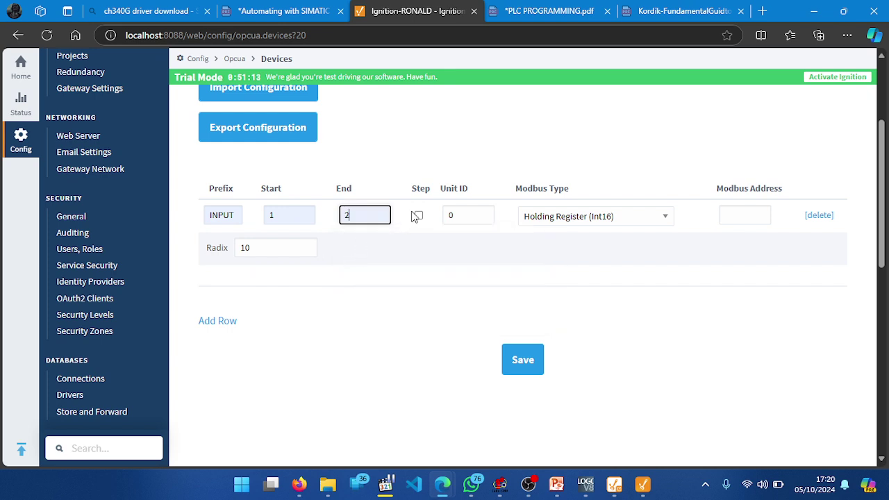
- Set the INPUT row's Modbus type to Coil and its Modbus address to 1
{"action": "left_click", "coordinate": [664, 218]}
{"action": "left_click", "coordinate": [542, 255]}
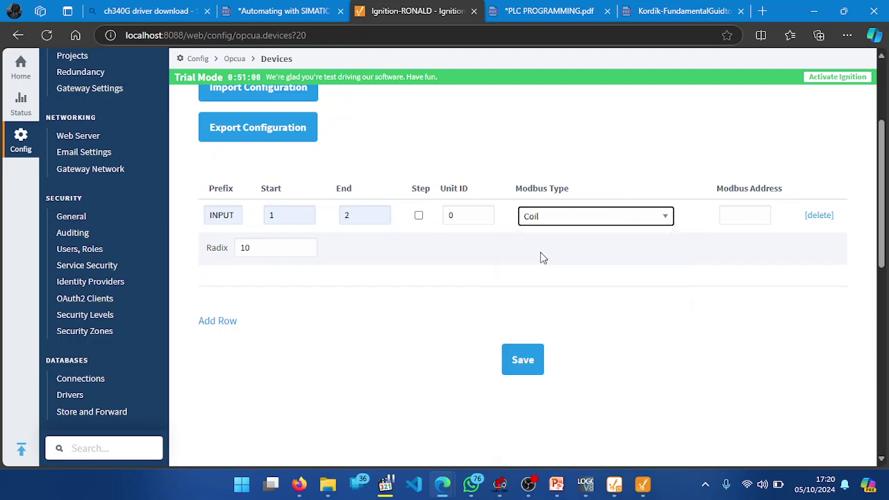
{"action": "left_click", "coordinate": [736, 215]}
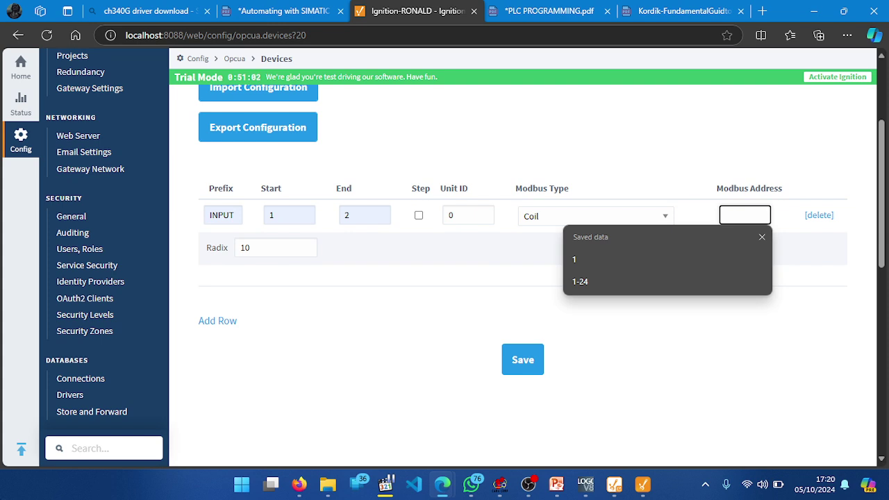
{"action": "left_click", "coordinate": [566, 259]}
{"action": "left_click", "coordinate": [389, 282]}
- Add a second address mapping row with the prefix OUTPUT
{"action": "left_click", "coordinate": [225, 323]}
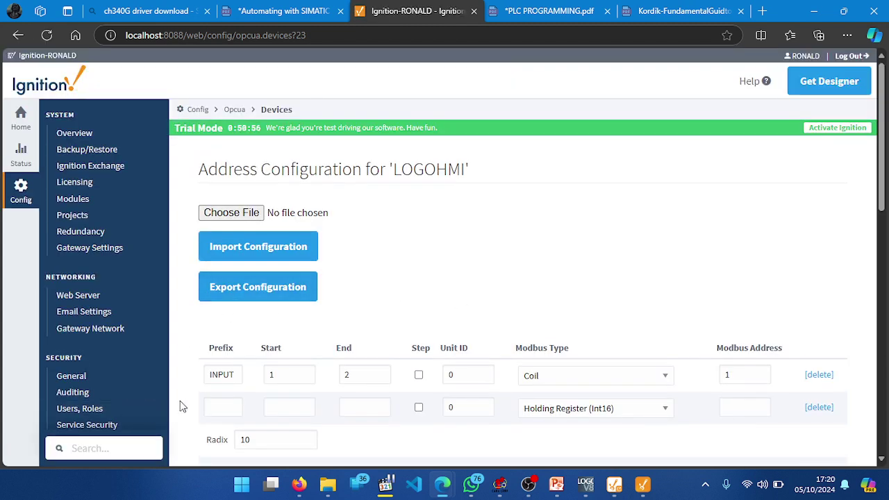
{"action": "left_click", "coordinate": [216, 406]}
{"action": "type", "text": "Q"}
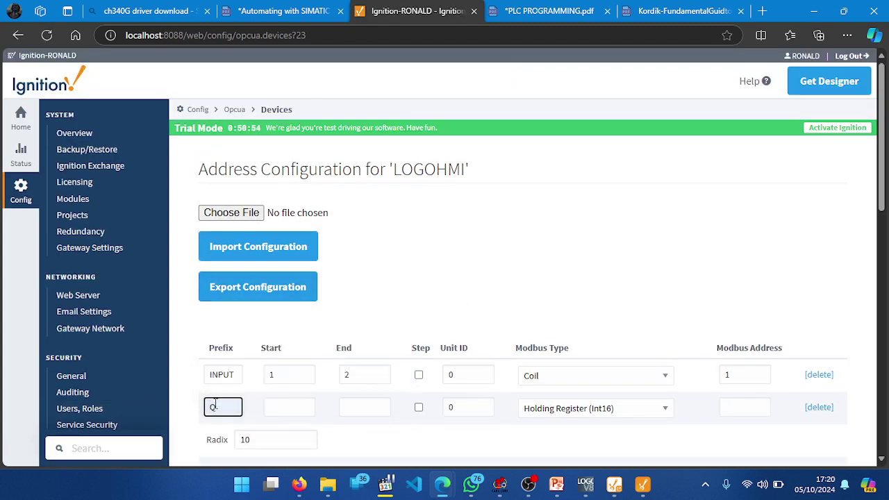
{"action": "key", "text": "BackSpace"}
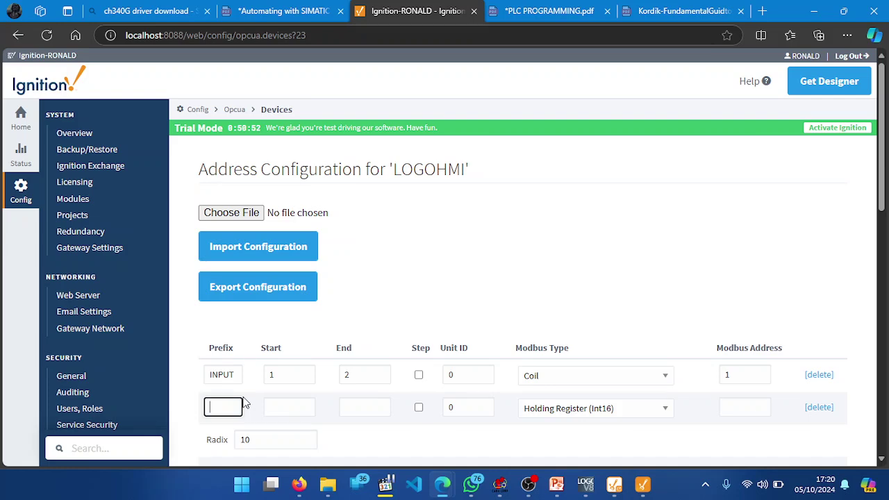
{"action": "type", "text": "OUT"}
{"action": "type", "text": "PU"}
{"action": "type", "text": "T"}
- Set both the start and the end of the OUTPUT row to 8193
{"action": "left_click_drag", "start_coordinate": [877, 214], "coordinate": [876, 266]}
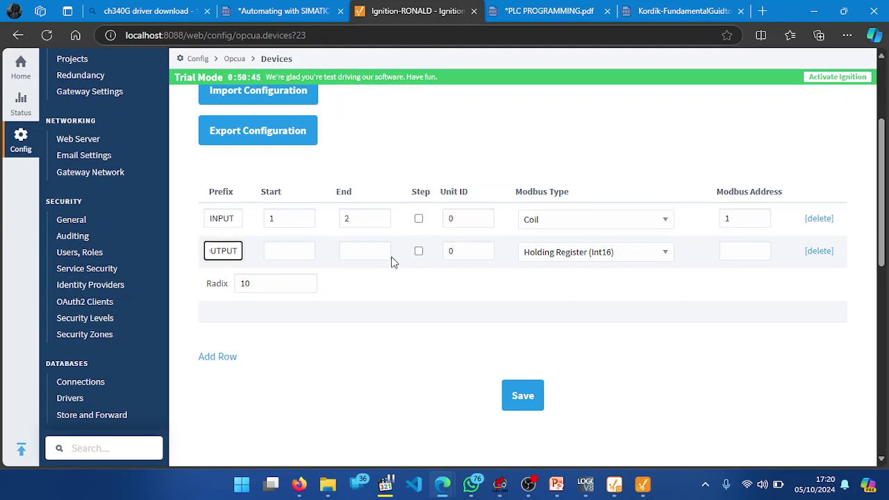
{"action": "left_click", "coordinate": [299, 249]}
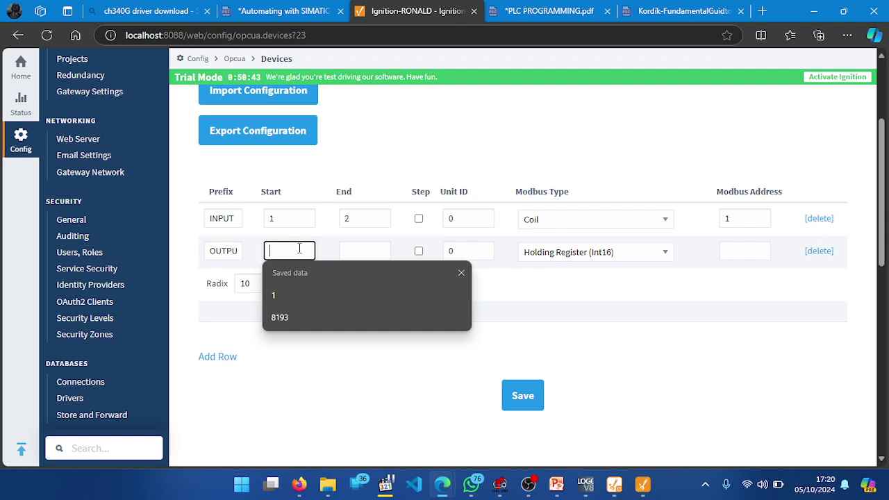
{"action": "left_click", "coordinate": [289, 317]}
{"action": "left_click", "coordinate": [343, 249]}
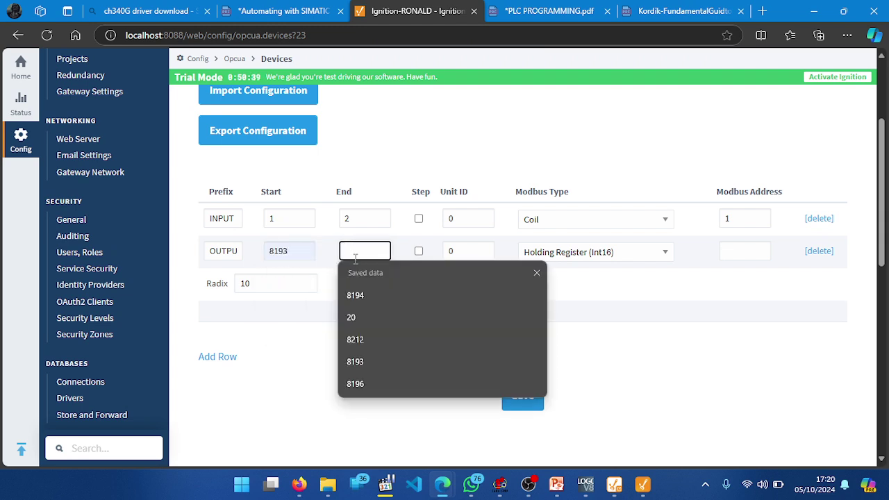
{"action": "left_click", "coordinate": [359, 362]}
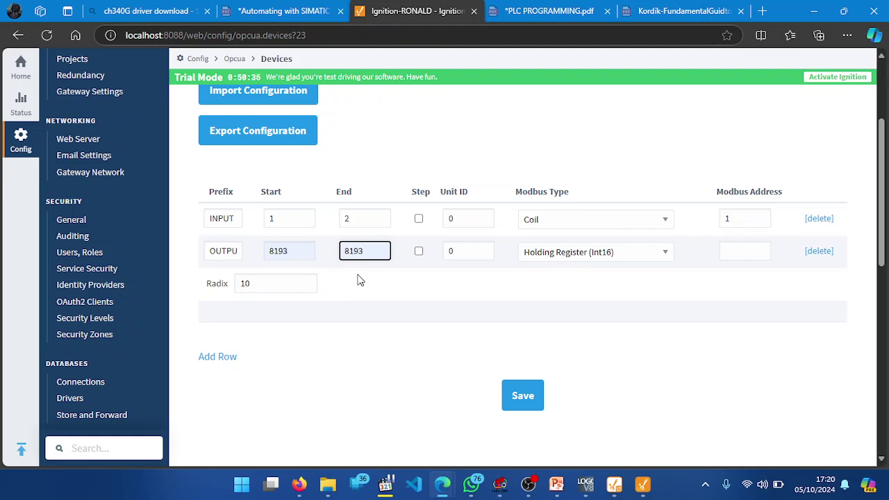
- Set the OUTPUT row's Modbus type to Coil and its Modbus address to 8193, and save the address configuration
{"action": "left_click", "coordinate": [665, 257]}
{"action": "scroll", "coordinate": [535, 34], "scroll_direction": "up", "scroll_amount": 2}
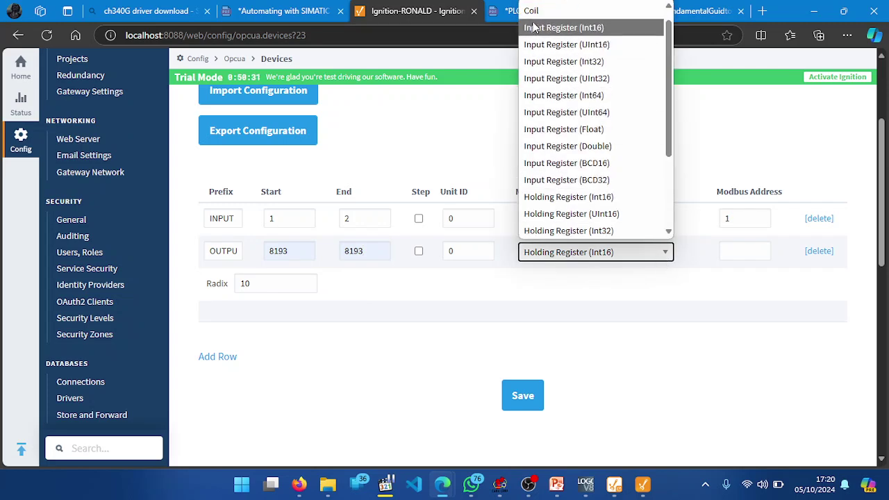
{"action": "left_click", "coordinate": [543, 28]}
{"action": "left_click", "coordinate": [729, 254]}
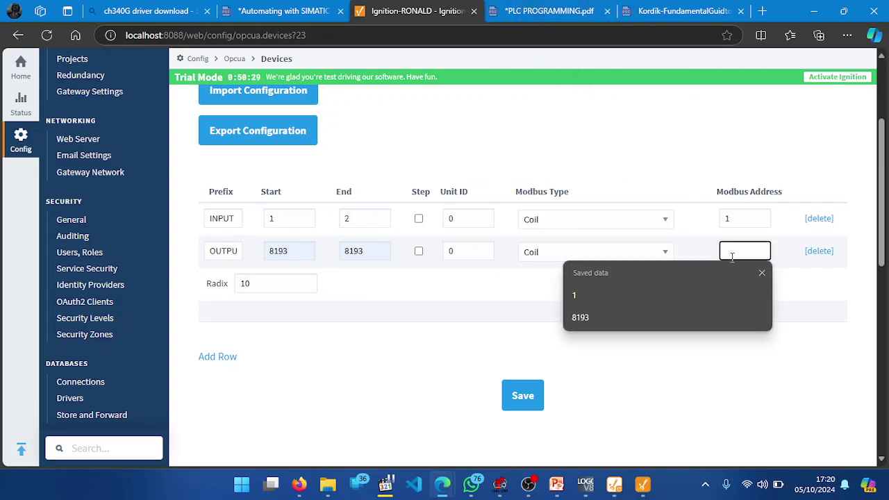
{"action": "left_click", "coordinate": [589, 319]}
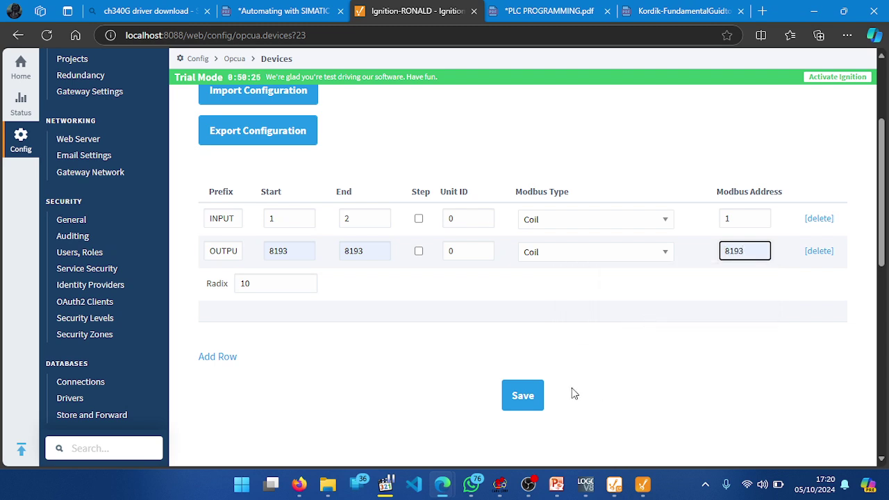
{"action": "left_click", "coordinate": [522, 395]}
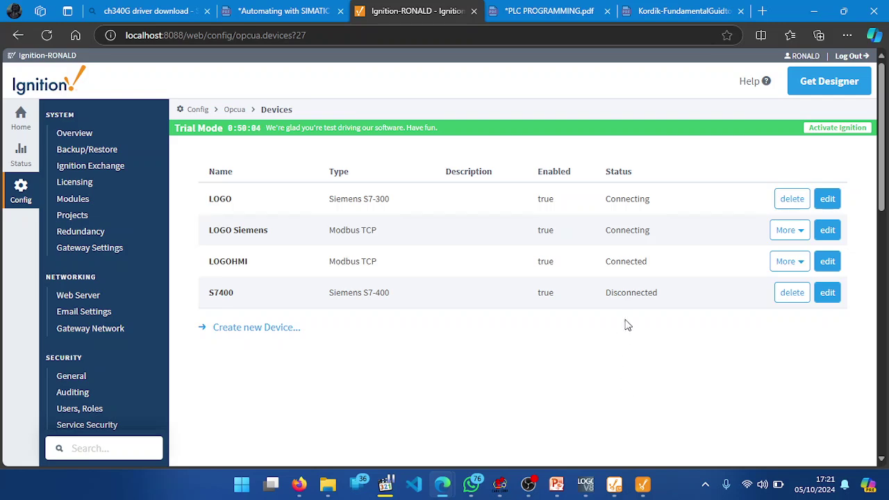
- Switch to Ignition Designer and create a new project named LOGOHMI with the title LOGO
{"action": "left_click", "coordinate": [642, 485]}
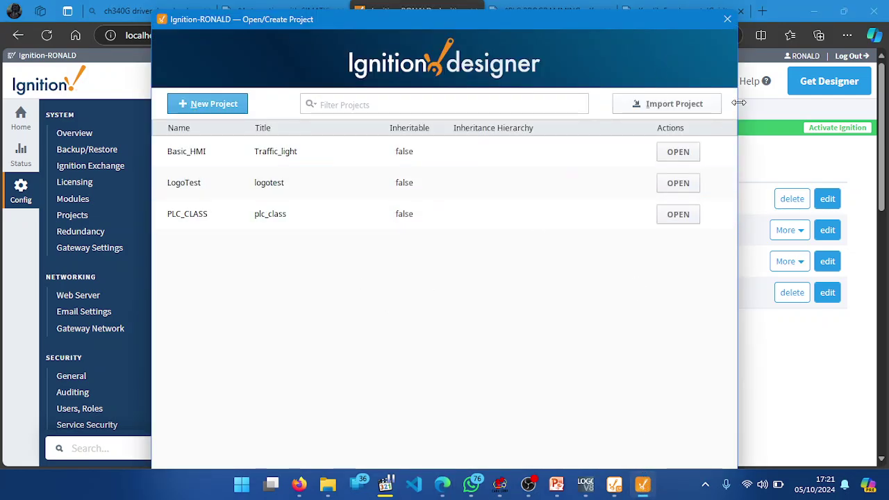
{"action": "left_click", "coordinate": [812, 10]}
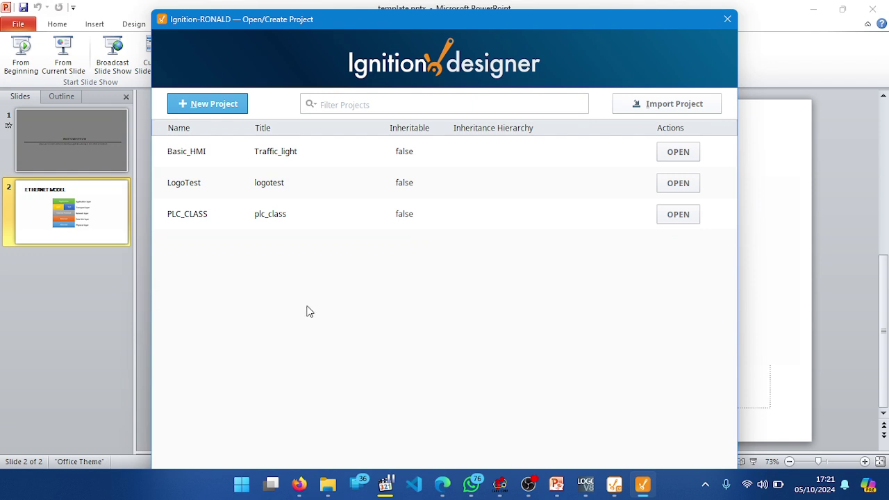
{"action": "left_click", "coordinate": [212, 104]}
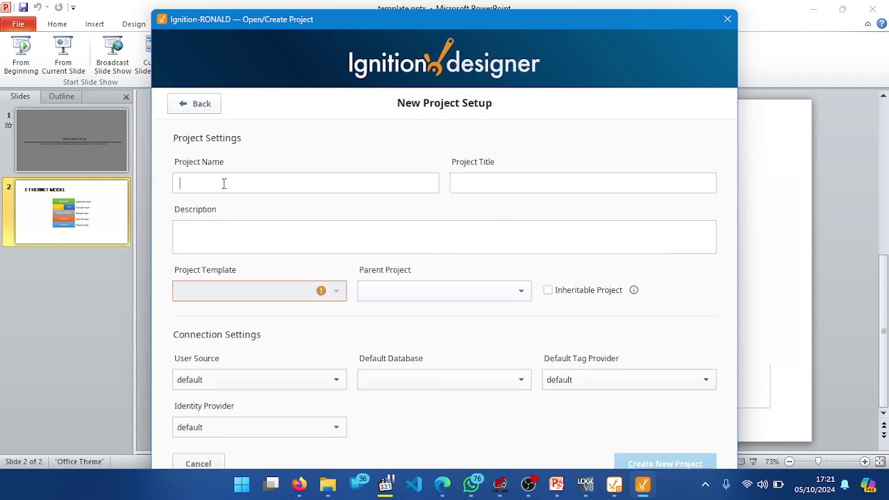
{"action": "type", "text": "LOGOHMI"}
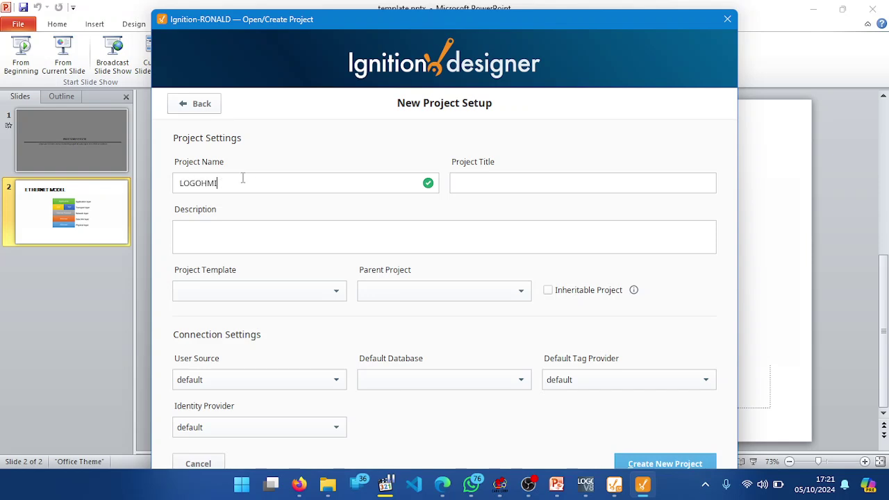
{"action": "left_click", "coordinate": [493, 187]}
{"action": "type", "text": "LOGO"}
{"action": "left_click", "coordinate": [685, 465]}
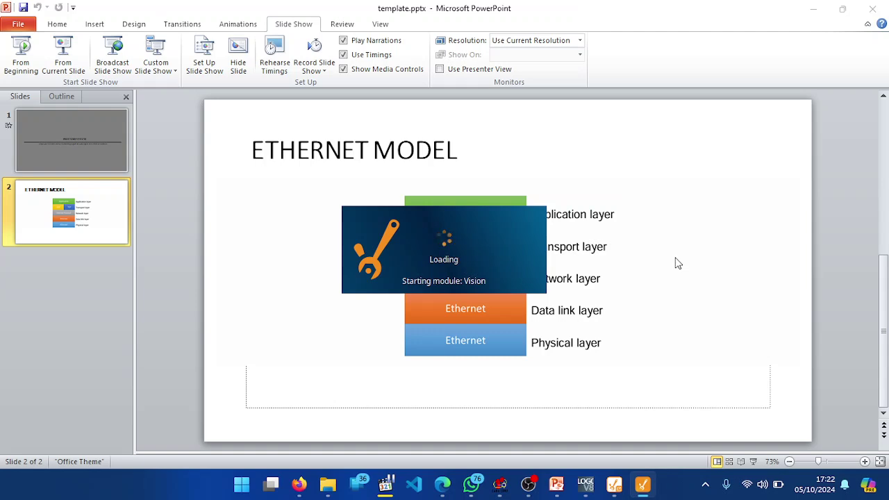
{"action": "left_click", "coordinate": [502, 484]}
{"action": "left_click", "coordinate": [527, 484]}
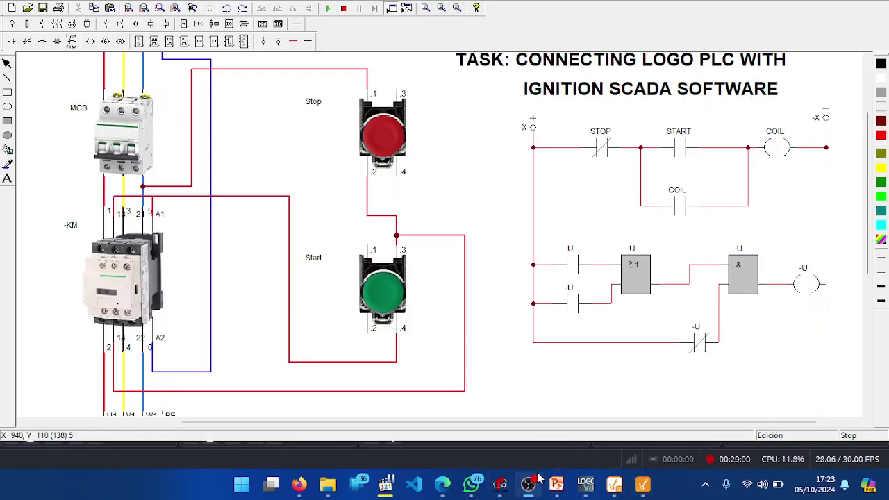
{"action": "left_click", "coordinate": [500, 484]}
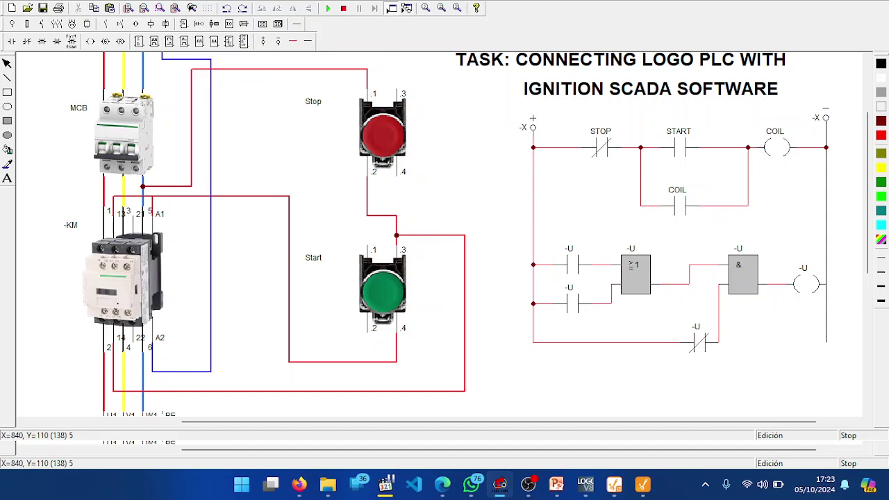
{"action": "key", "text": "alt+Tab"}
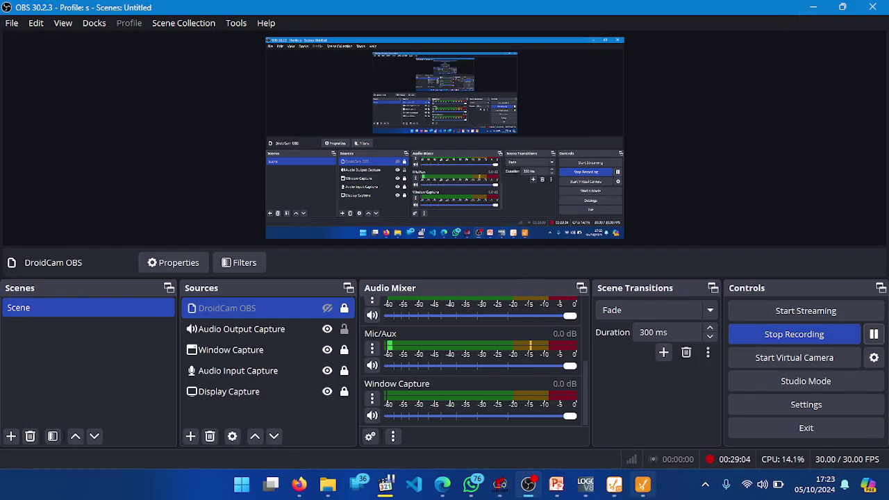
{"action": "left_click", "coordinate": [586, 484]}
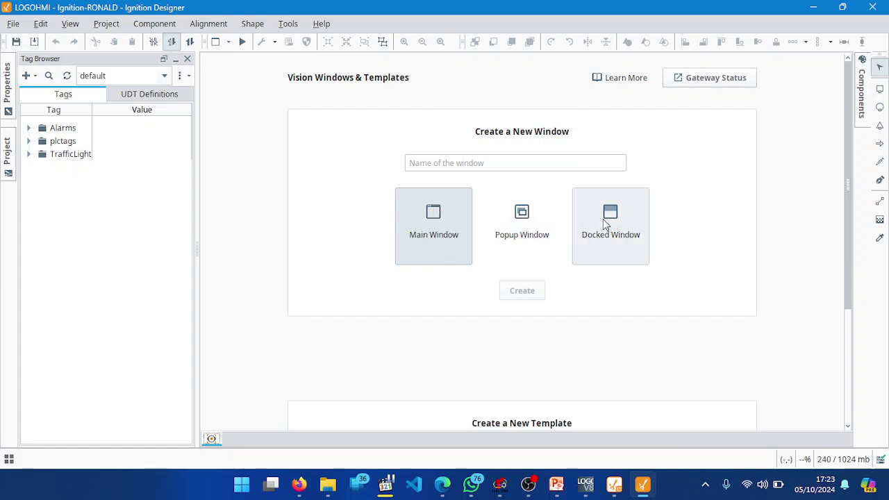
- Create a main window named MAIN and widen it to about 940 pixels
{"action": "left_click", "coordinate": [488, 166]}
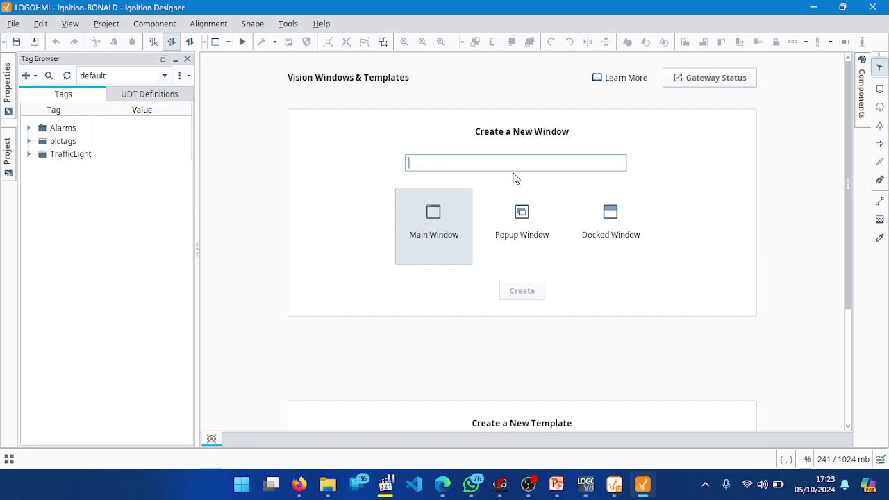
{"action": "type", "text": "MAIN"}
{"action": "left_click", "coordinate": [524, 291]}
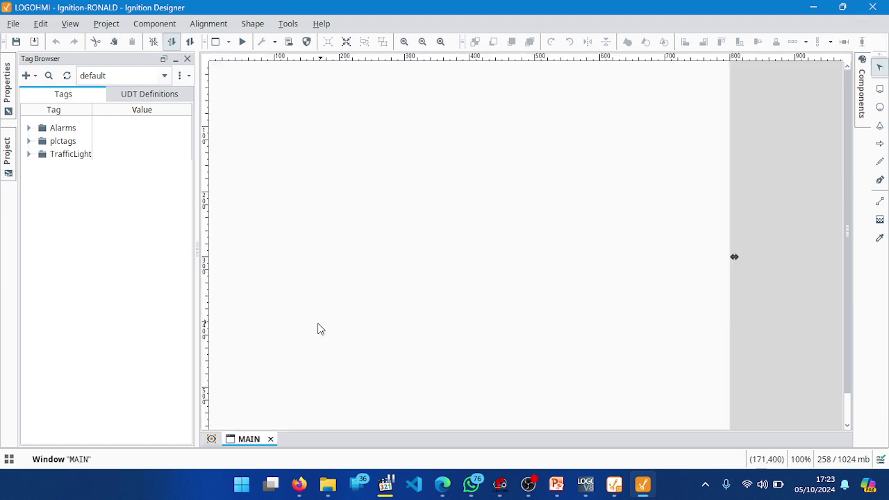
{"action": "left_click_drag", "start_coordinate": [298, 248], "coordinate": [411, 276]}
{"action": "left_click_drag", "start_coordinate": [734, 258], "coordinate": [829, 278]}
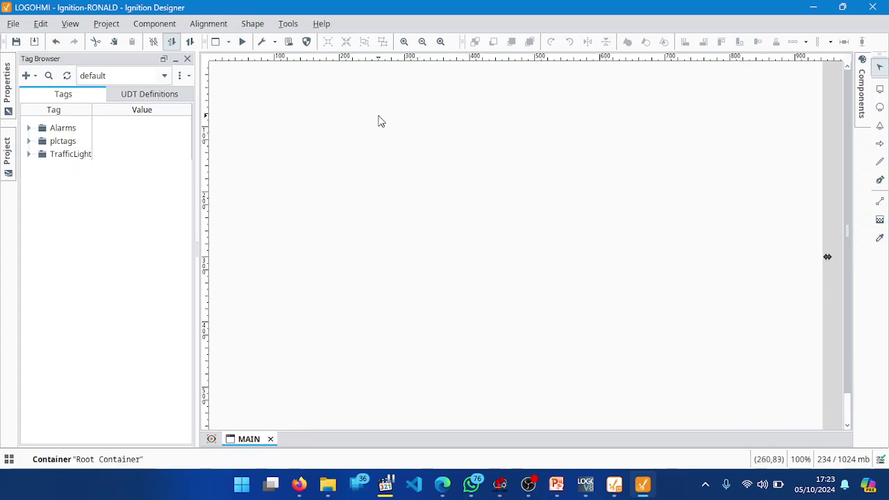
- Start a rectangle in the MAIN window with the Rectangle tool
{"action": "left_click", "coordinate": [880, 89]}
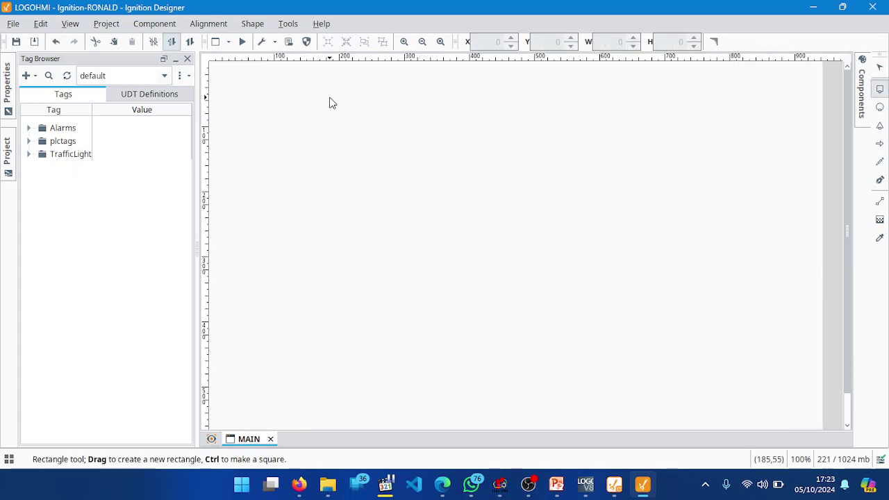